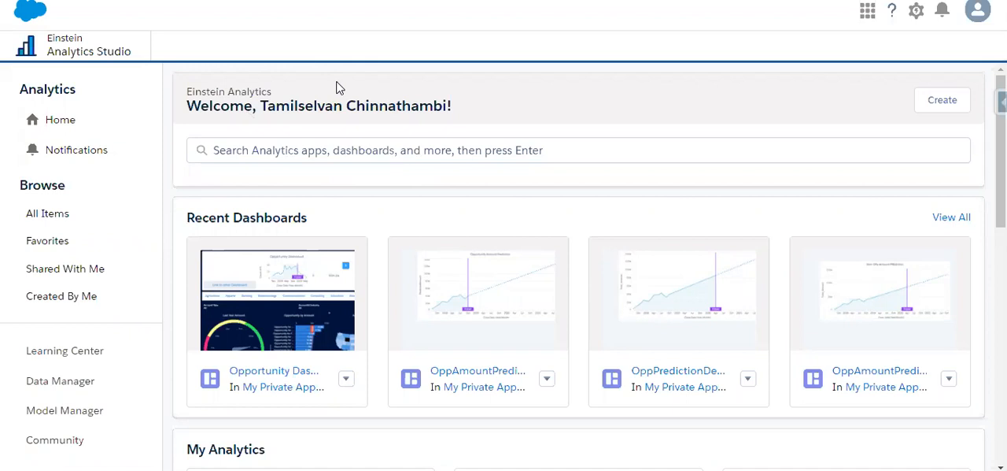
Step: Search Analytics for "allo" and open the Shared App that holds the AllOpportunities items
{"action": "left_click", "coordinate": [336, 150]}
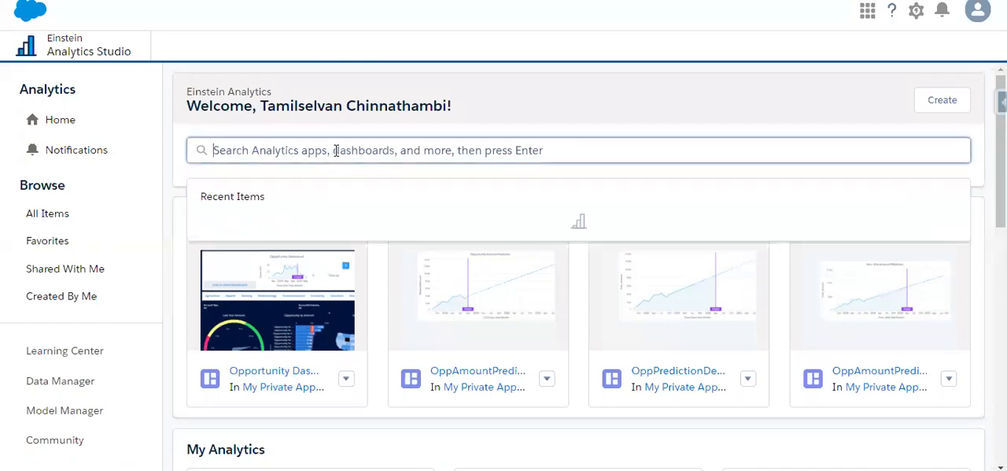
{"action": "type", "text": "a;"}
{"action": "key", "text": "BackSpace"}
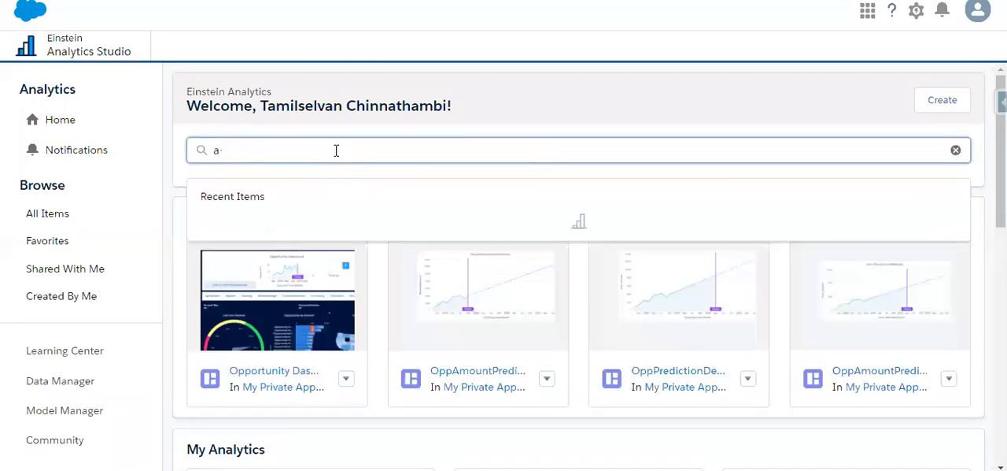
{"action": "type", "text": "llo"}
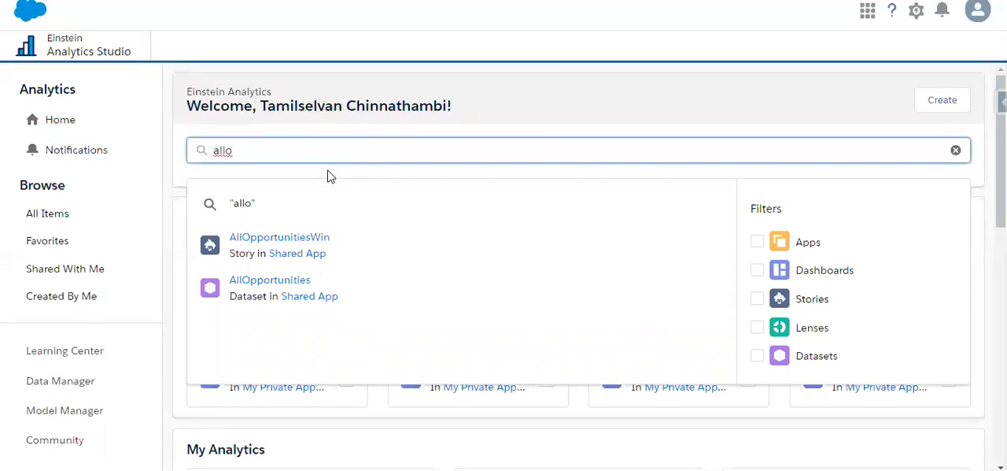
{"action": "left_click", "coordinate": [304, 257]}
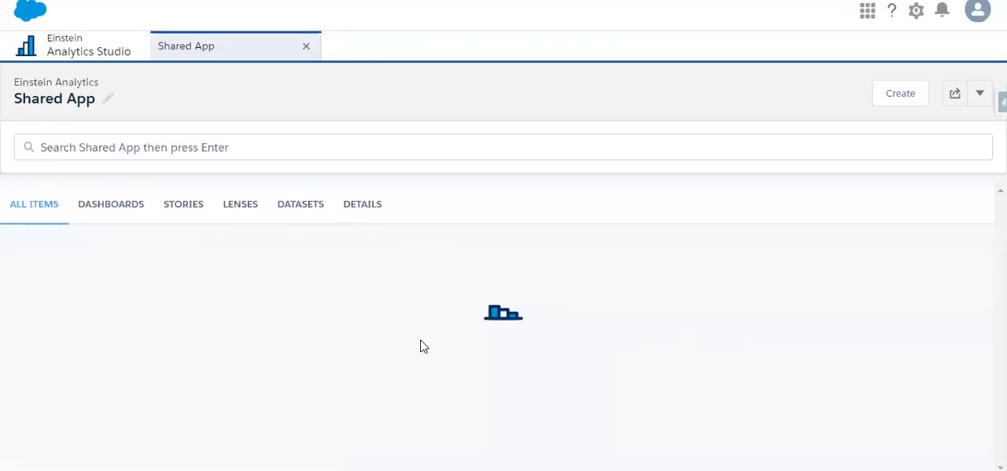
Step: Start creating a story from the AllOpportunities dataset in the Shared App
{"action": "scroll", "coordinate": [518, 368], "scroll_direction": "down", "scroll_amount": 3}
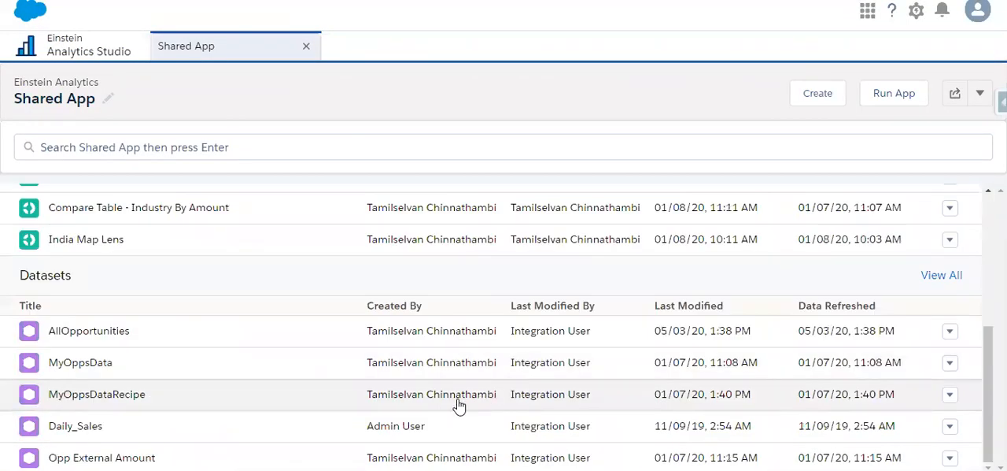
{"action": "left_click", "coordinate": [950, 331]}
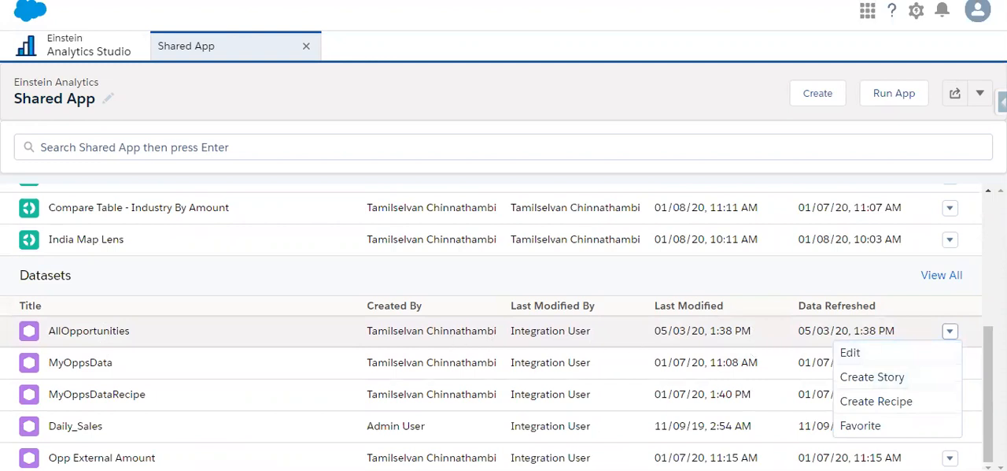
{"action": "left_click", "coordinate": [874, 378]}
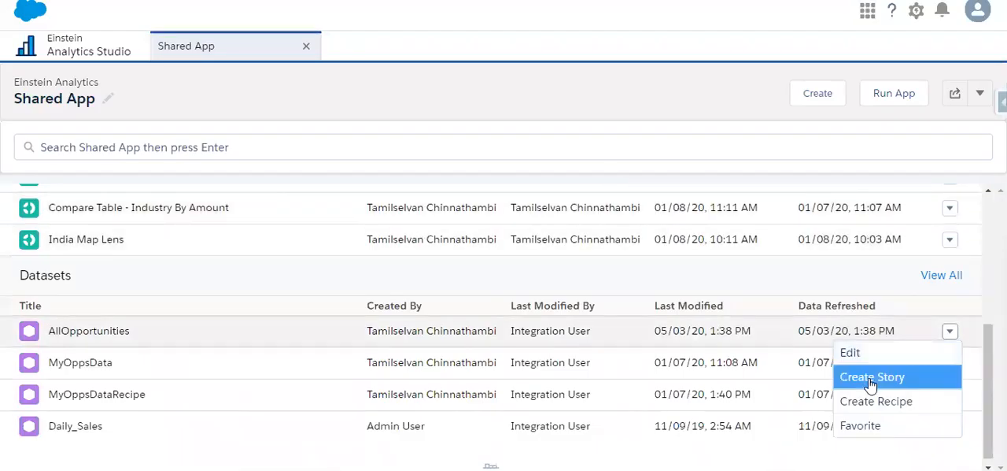
{"action": "left_click", "coordinate": [868, 378]}
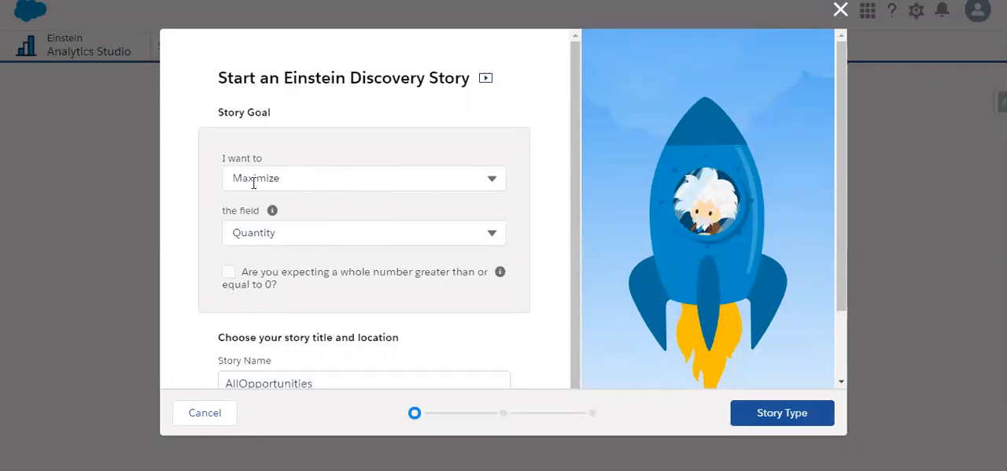
Step: Set the story goal's field to Won (true), keeping the Maximize objective
{"action": "left_click", "coordinate": [305, 231]}
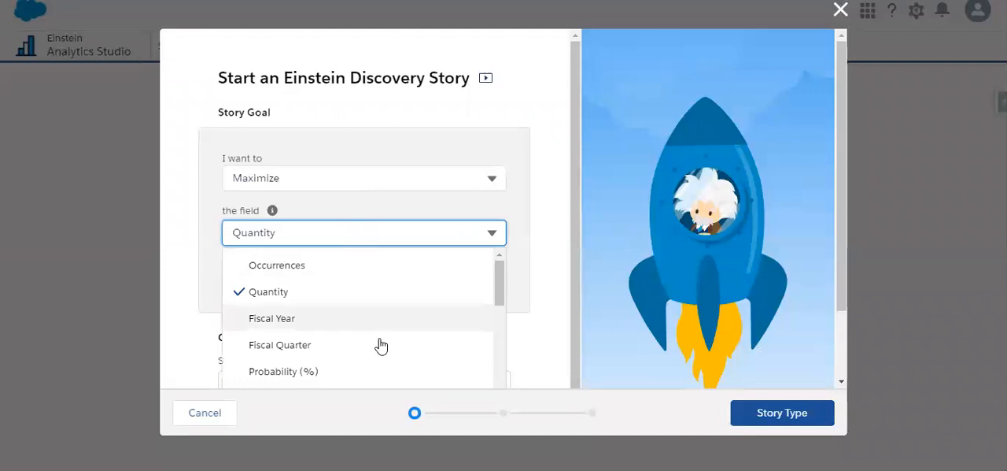
{"action": "scroll", "coordinate": [381, 345], "scroll_direction": "down", "scroll_amount": 10}
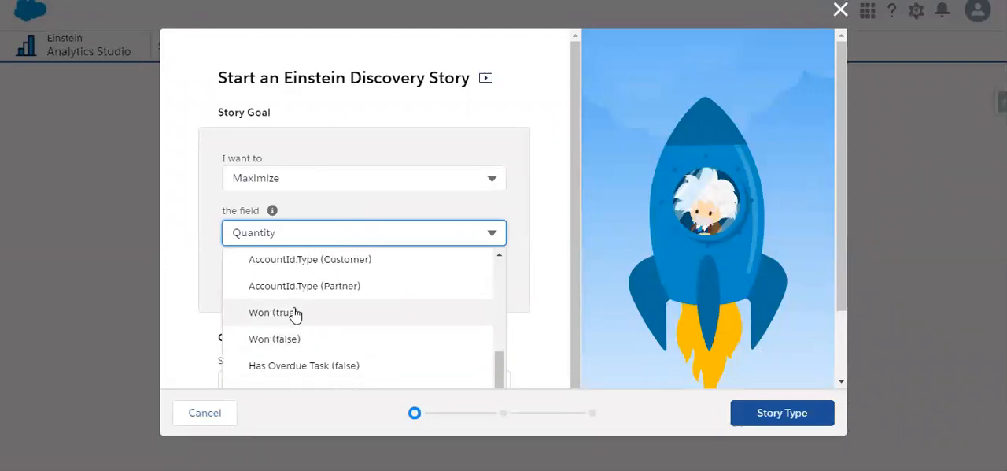
{"action": "left_click", "coordinate": [295, 313]}
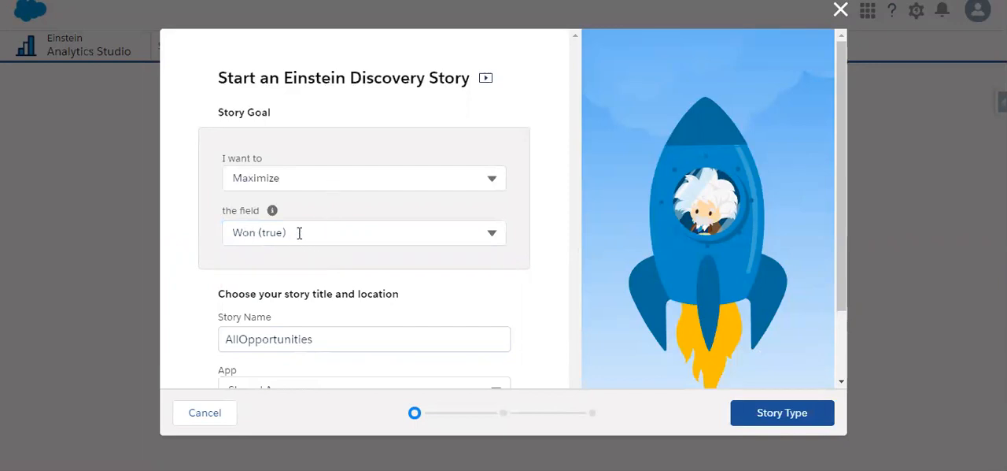
Step: Replace the story name with OpportunityWinScorePrediction
{"action": "scroll", "coordinate": [348, 244], "scroll_direction": "down", "scroll_amount": 2}
{"action": "double_click", "coordinate": [346, 254]}
{"action": "key", "text": "BackSpace"}
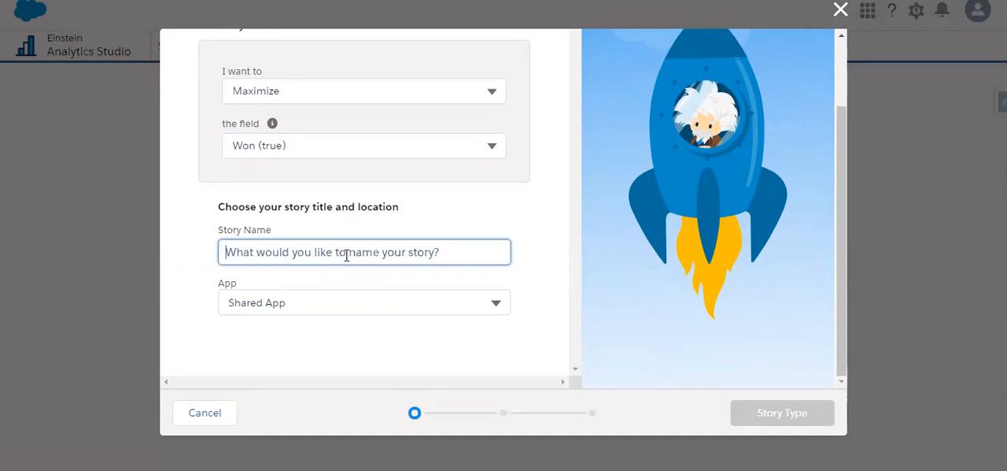
{"action": "type", "text": "Oppo"}
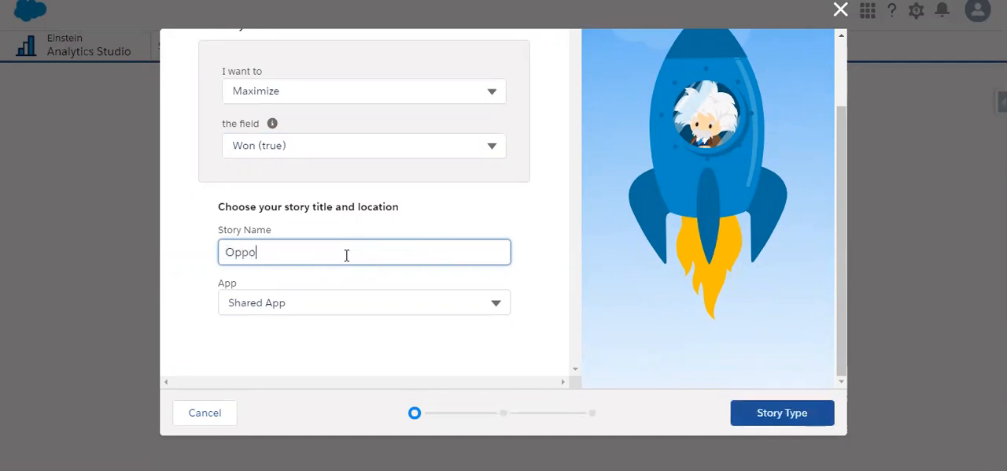
{"action": "type", "text": "rtunityWinScore"}
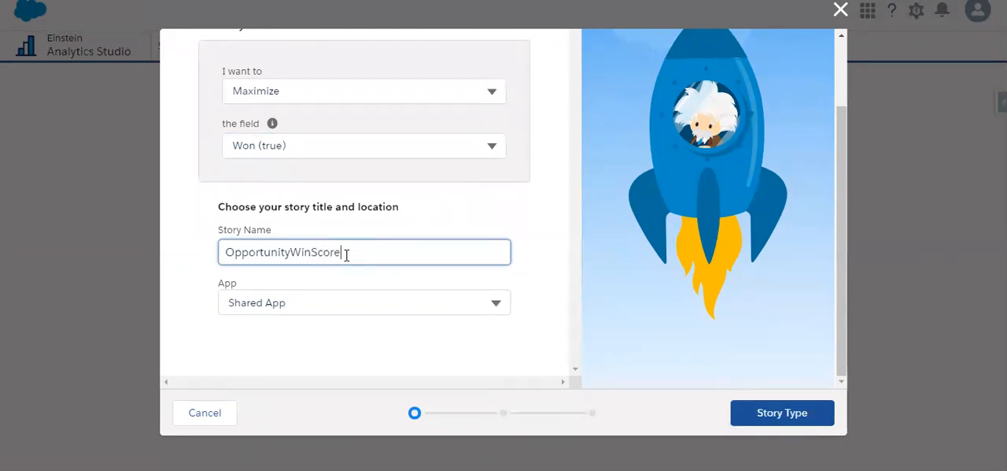
{"action": "type", "text": "Prediction"}
{"action": "left_click", "coordinate": [382, 235]}
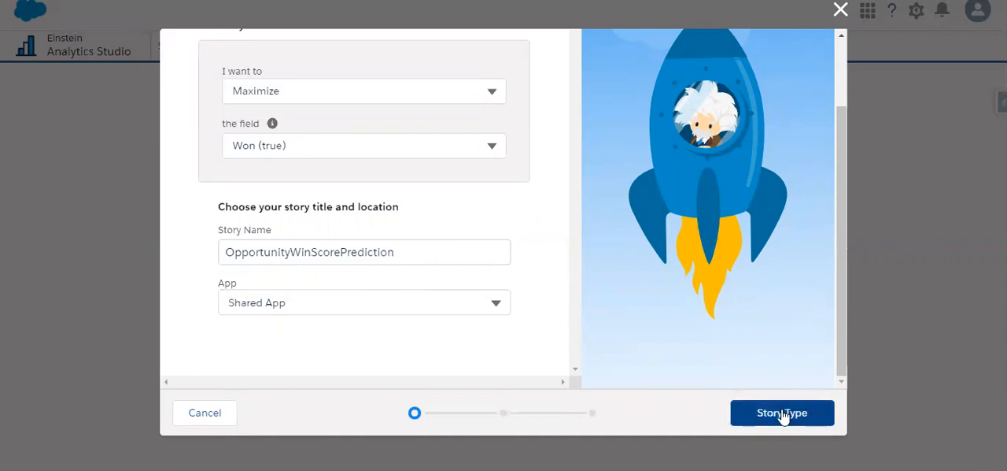
Step: Continue to the story type choice and select Insights & Predictions
{"action": "scroll", "coordinate": [708, 307], "scroll_direction": "up", "scroll_amount": 2}
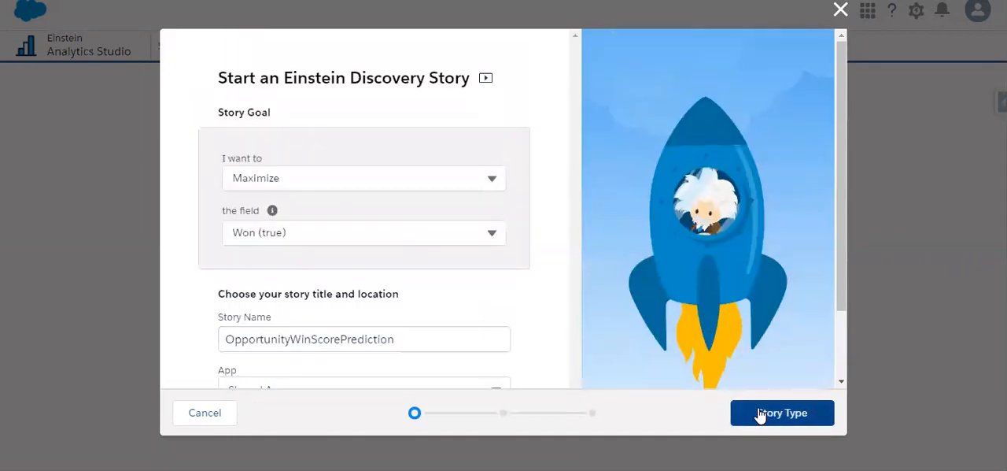
{"action": "left_click", "coordinate": [760, 415]}
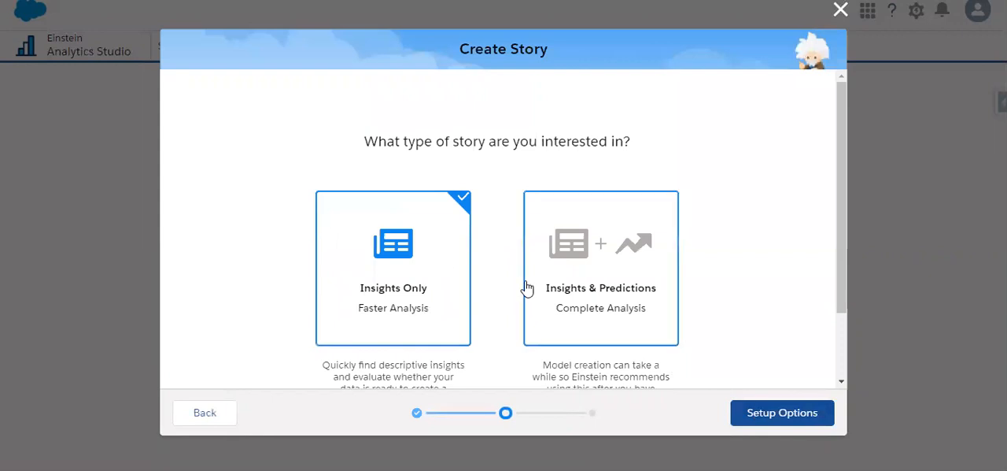
{"action": "scroll", "coordinate": [526, 288], "scroll_direction": "down", "scroll_amount": 2}
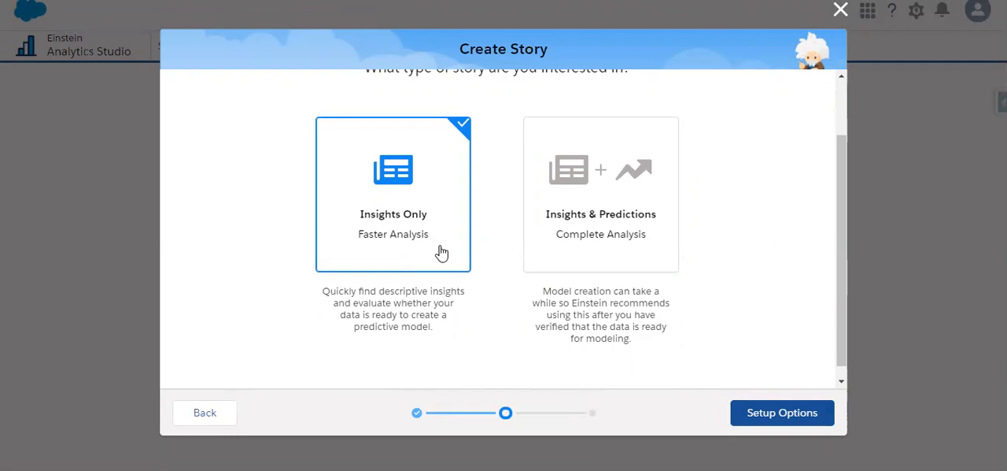
{"action": "left_click", "coordinate": [617, 251]}
{"action": "right_click", "coordinate": [617, 246]}
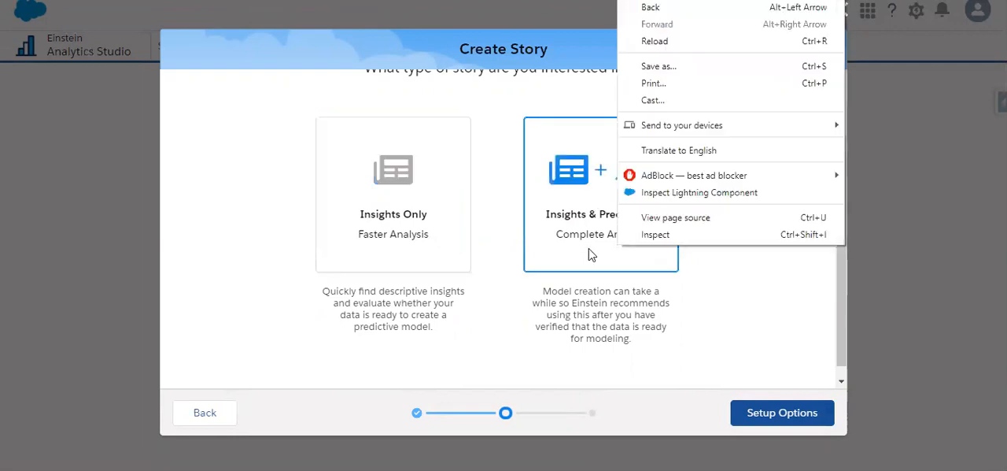
{"action": "left_click", "coordinate": [738, 273]}
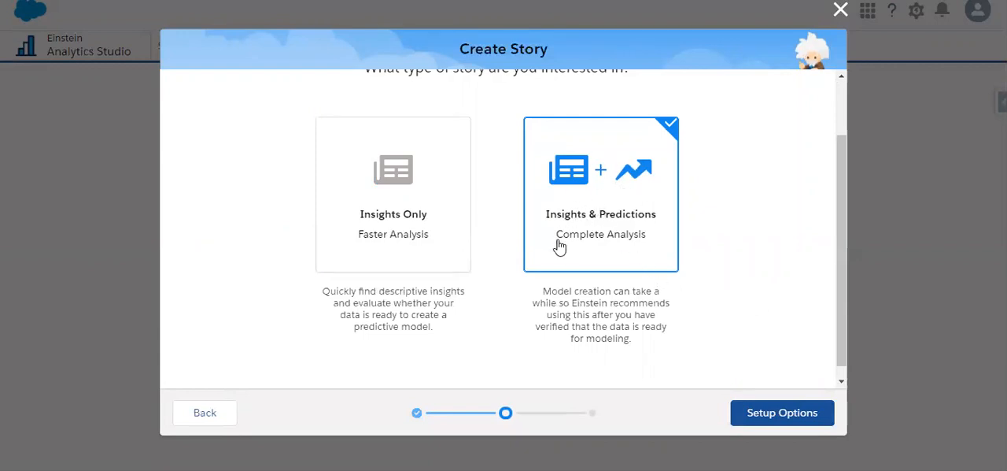
Step: Continue to the setup options, choose Manual field selection and create the story
{"action": "left_click", "coordinate": [776, 421]}
{"action": "scroll", "coordinate": [636, 342], "scroll_direction": "up", "scroll_amount": 1}
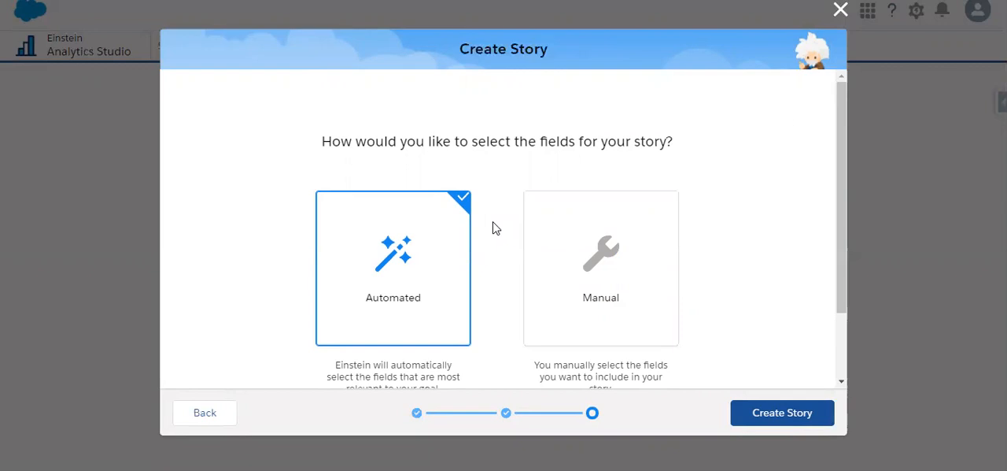
{"action": "left_click", "coordinate": [601, 268]}
{"action": "left_click", "coordinate": [753, 413]}
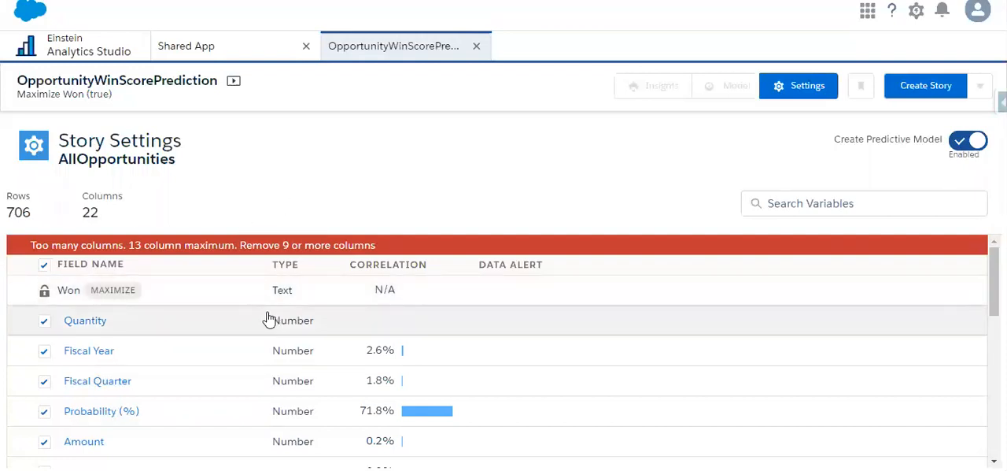
Step: Exclude the Quantity, Fiscal Year and Fiscal Quarter fields from the story
{"action": "scroll", "coordinate": [247, 333], "scroll_direction": "down", "scroll_amount": 2}
{"action": "scroll", "coordinate": [247, 334], "scroll_direction": "up", "scroll_amount": 2}
{"action": "left_click", "coordinate": [45, 322]}
{"action": "left_click", "coordinate": [45, 351]}
{"action": "left_click", "coordinate": [45, 382]}
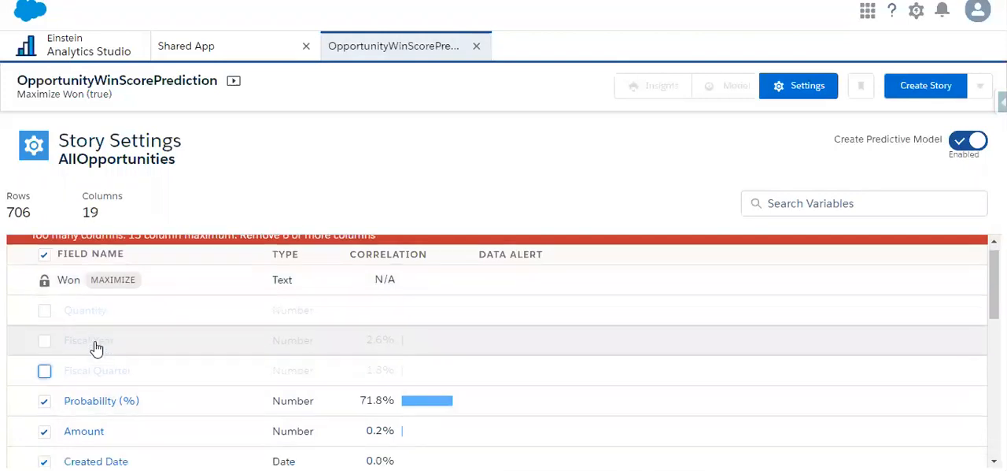
Step: Exclude the Probability (%), Amount, Created Date, Last Activity and Close Date fields from the story
{"action": "scroll", "coordinate": [44, 315], "scroll_direction": "down", "scroll_amount": 3}
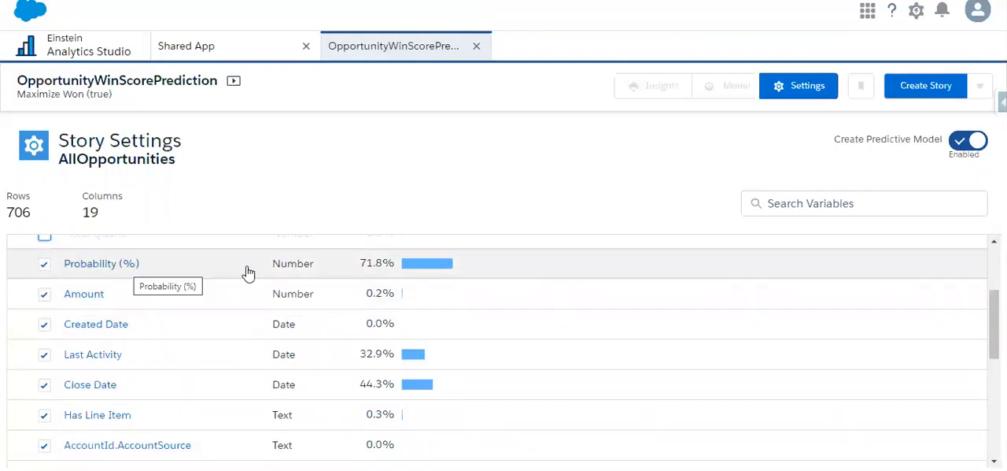
{"action": "left_click", "coordinate": [44, 265]}
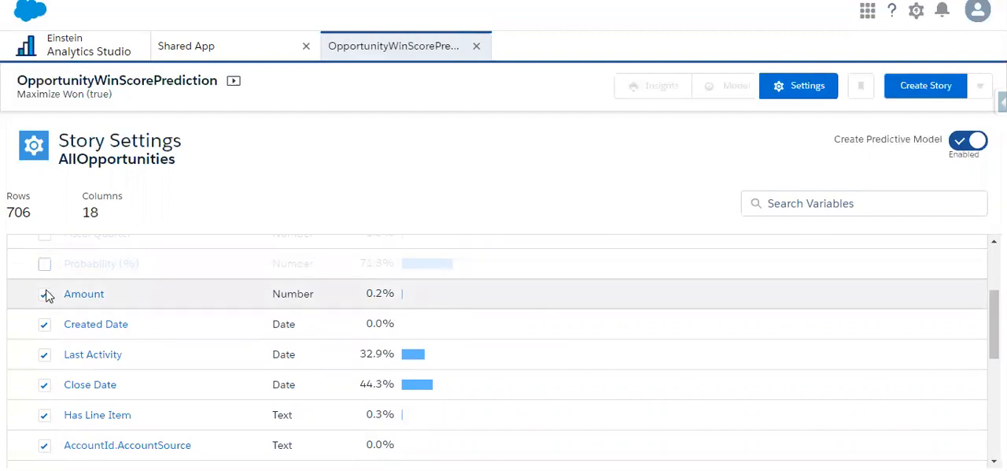
{"action": "left_click", "coordinate": [44, 293]}
{"action": "left_click", "coordinate": [44, 323]}
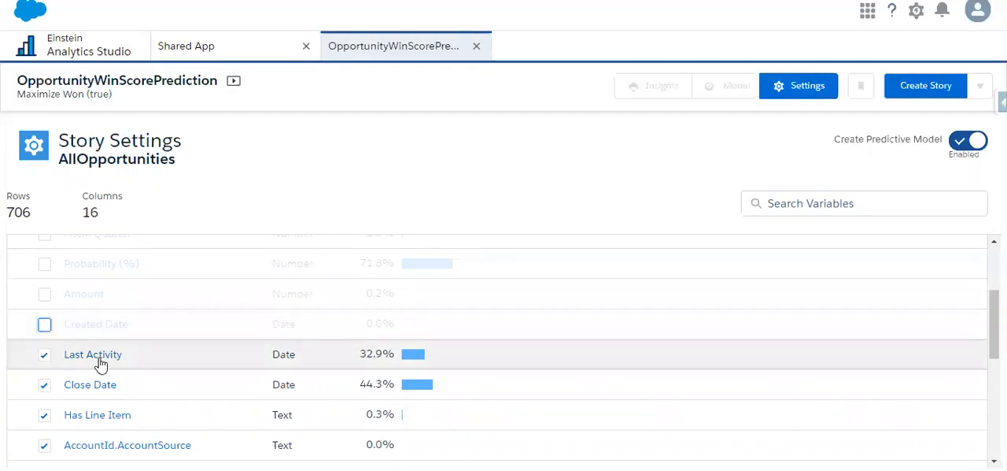
{"action": "scroll", "coordinate": [101, 361], "scroll_direction": "down", "scroll_amount": 1}
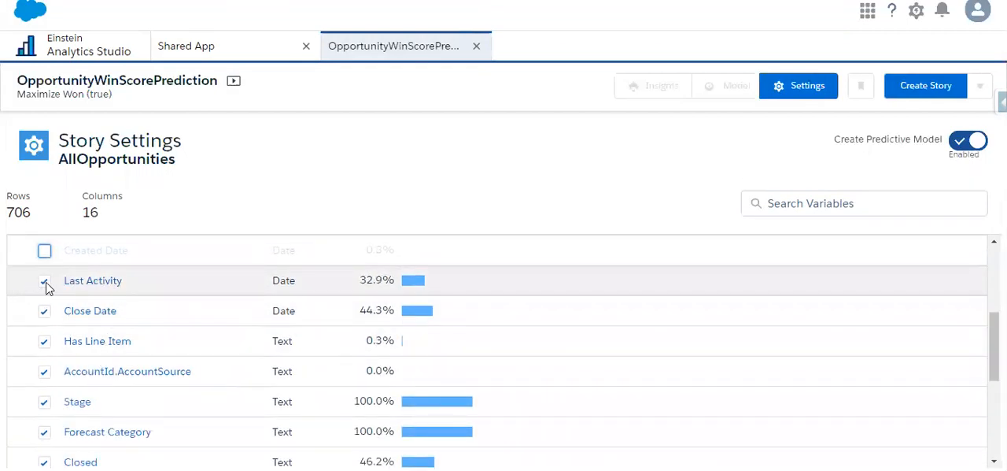
{"action": "left_click", "coordinate": [45, 284]}
{"action": "scroll", "coordinate": [125, 315], "scroll_direction": "down", "scroll_amount": 1}
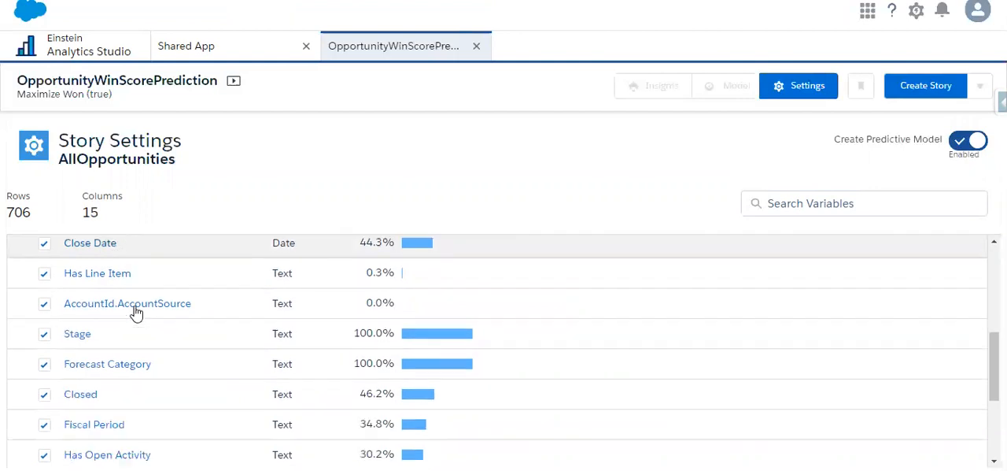
{"action": "left_click", "coordinate": [44, 243]}
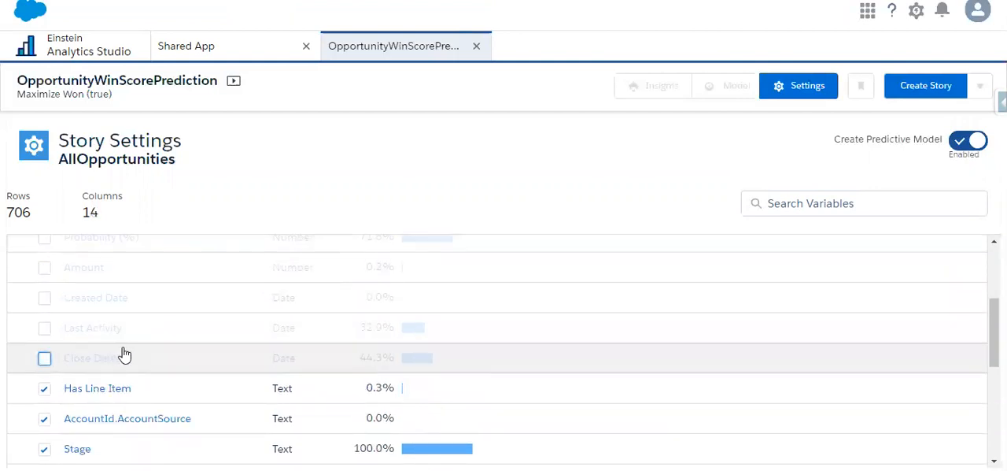
Step: Exclude the Stage, Closed, Fiscal Period and both Forecast Category fields from the story
{"action": "scroll", "coordinate": [124, 354], "scroll_direction": "down", "scroll_amount": 1}
{"action": "scroll", "coordinate": [180, 337], "scroll_direction": "down", "scroll_amount": 1}
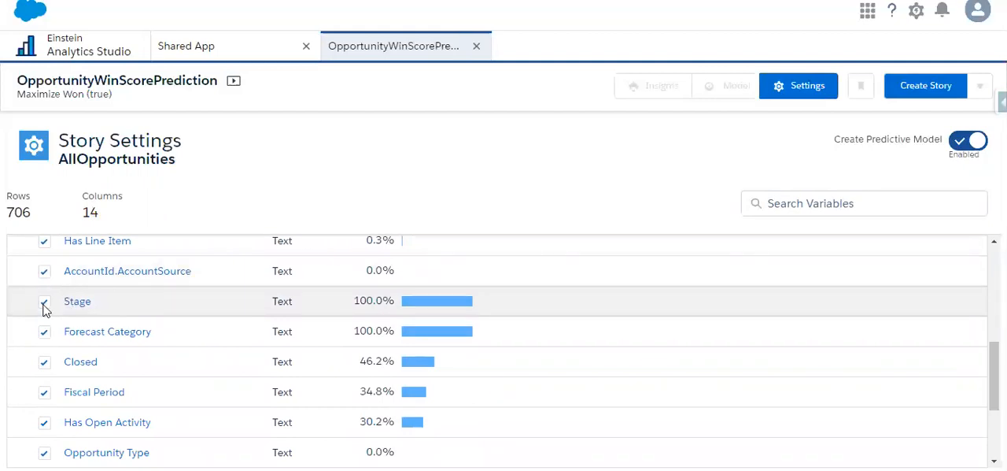
{"action": "left_click", "coordinate": [44, 303]}
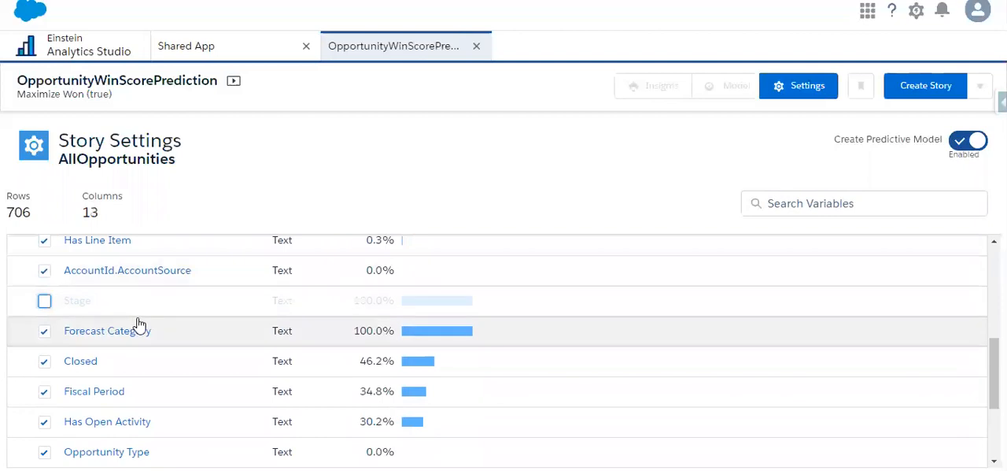
{"action": "scroll", "coordinate": [131, 322], "scroll_direction": "down", "scroll_amount": 1}
{"action": "left_click", "coordinate": [44, 258]}
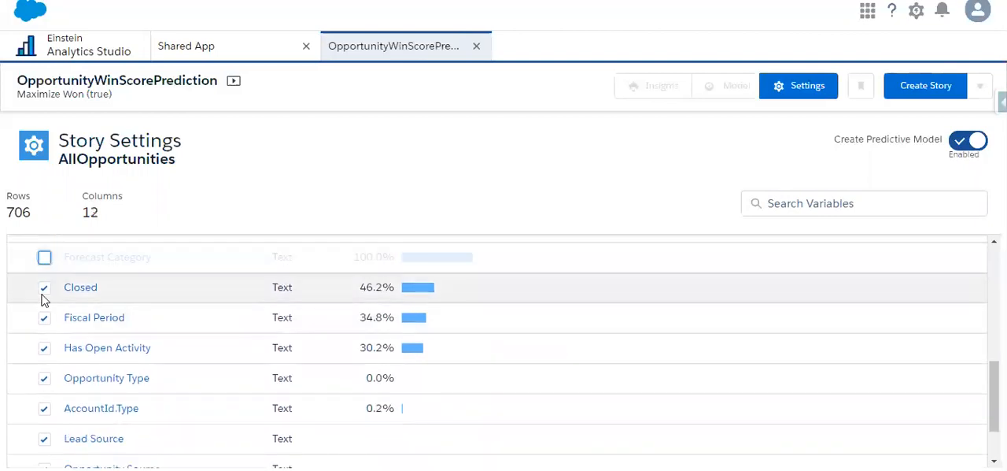
{"action": "left_click", "coordinate": [44, 288]}
{"action": "left_click", "coordinate": [44, 318]}
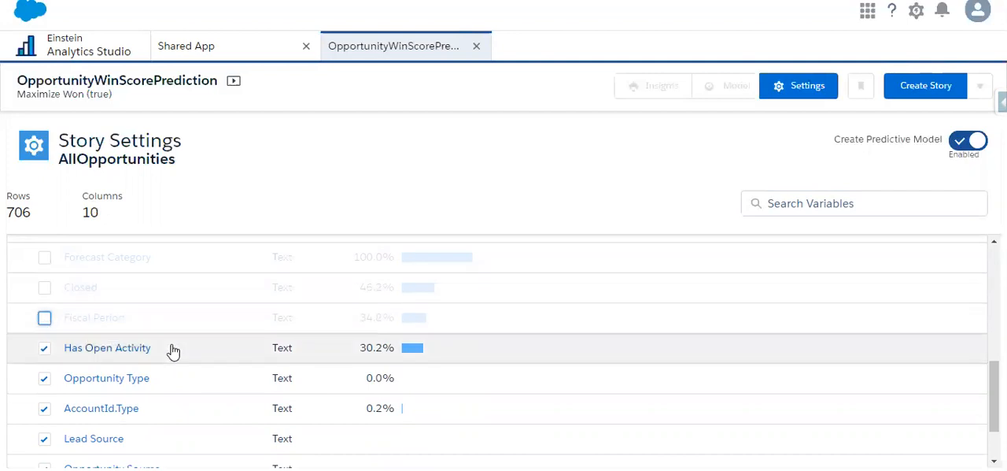
{"action": "scroll", "coordinate": [171, 351], "scroll_direction": "down", "scroll_amount": 1}
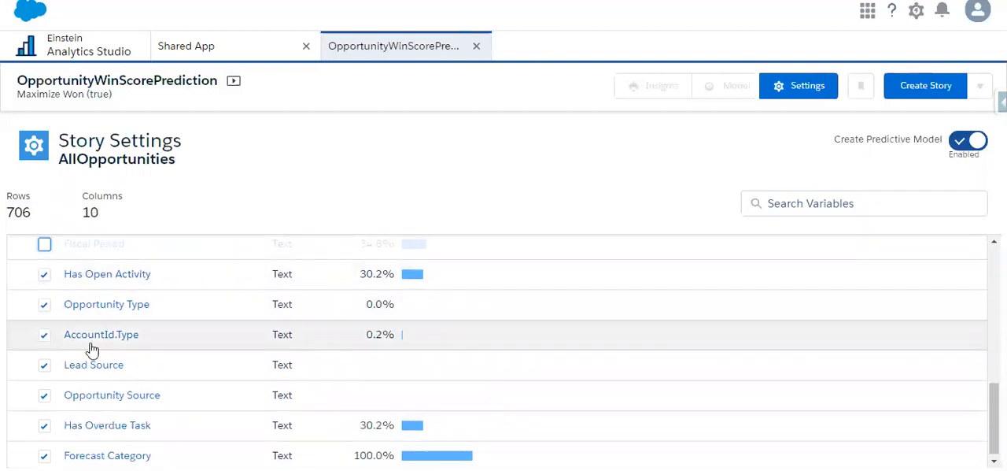
{"action": "scroll", "coordinate": [93, 344], "scroll_direction": "down", "scroll_amount": 1}
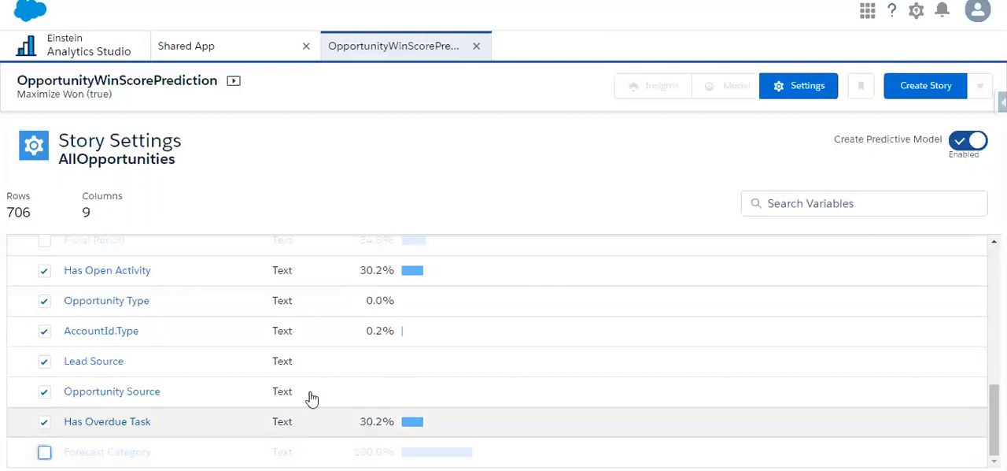
Step: Create the OpportunityWinScorePrediction story with the remaining selected fields and the predictive model enabled
{"action": "scroll", "coordinate": [310, 399], "scroll_direction": "up", "scroll_amount": 10}
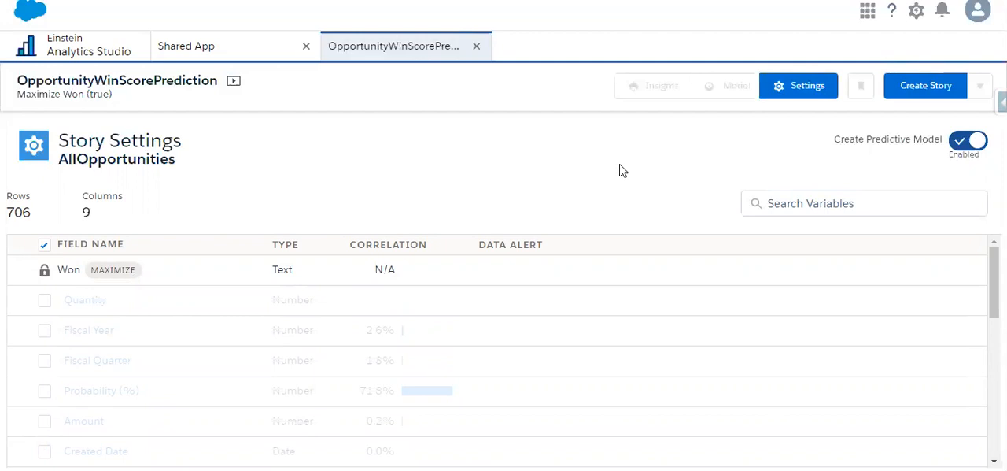
{"action": "left_click", "coordinate": [911, 79]}
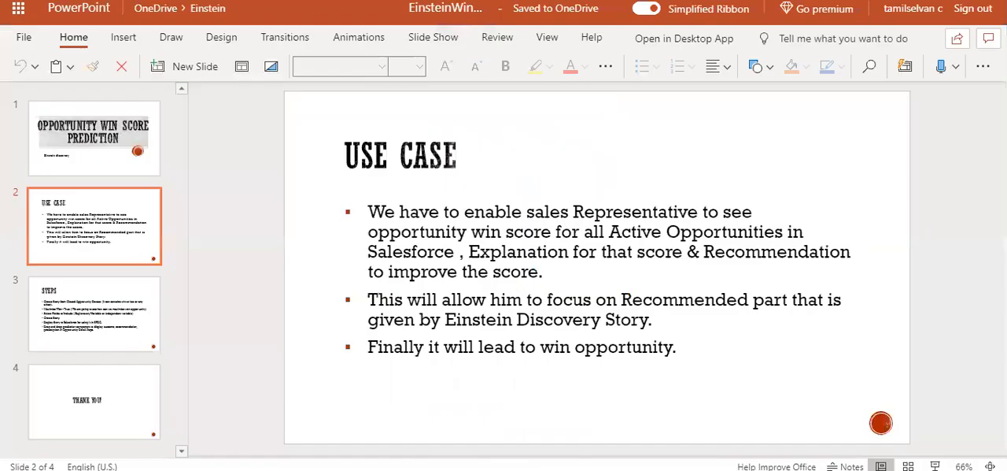
{"action": "left_click", "coordinate": [91, 307]}
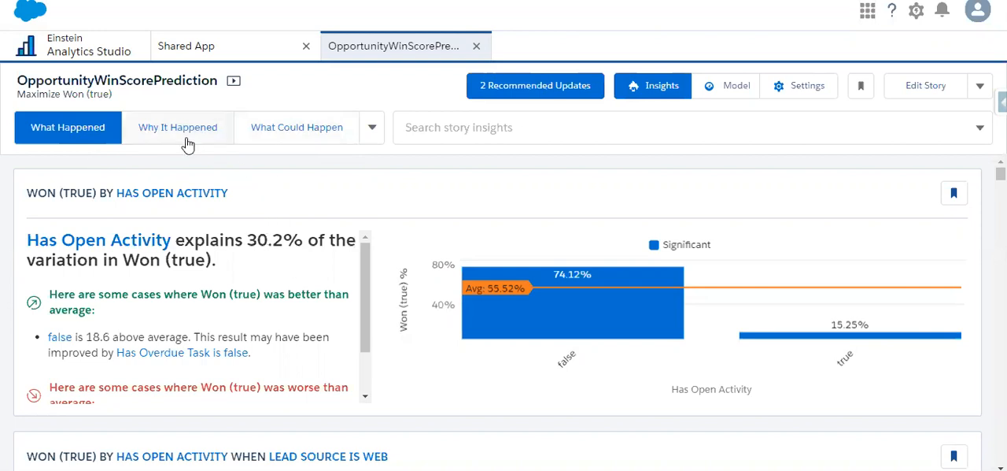
{"action": "left_click", "coordinate": [372, 139]}
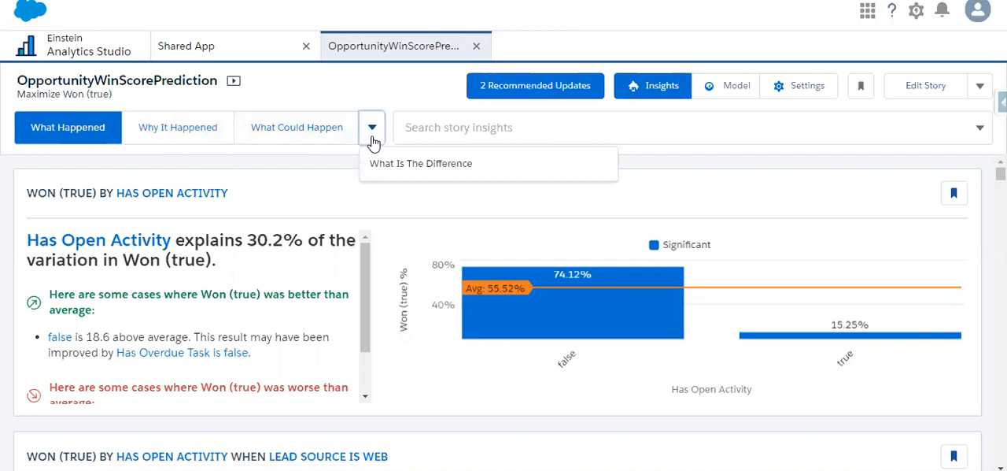
{"action": "left_click", "coordinate": [331, 169]}
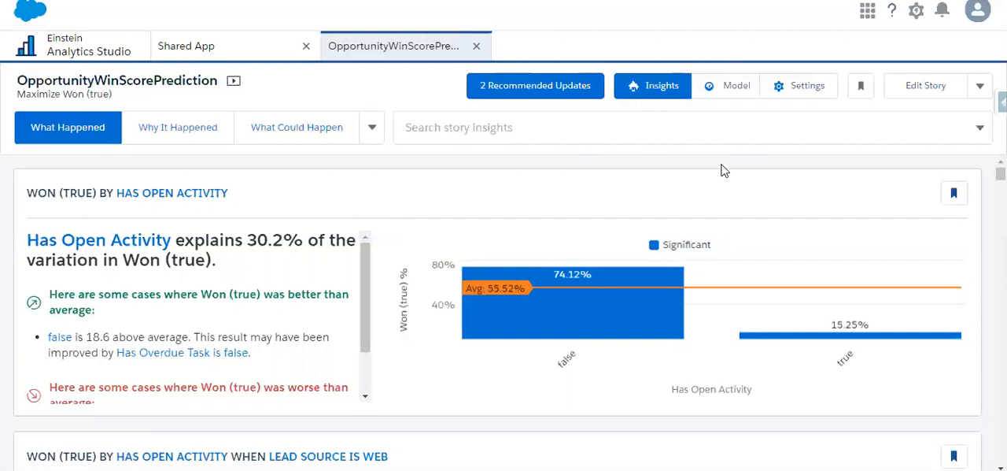
Step: Start deploying the story's model as a new prediction titled OpportunityWinScoreModel and continue to the object selection
{"action": "left_click", "coordinate": [981, 88]}
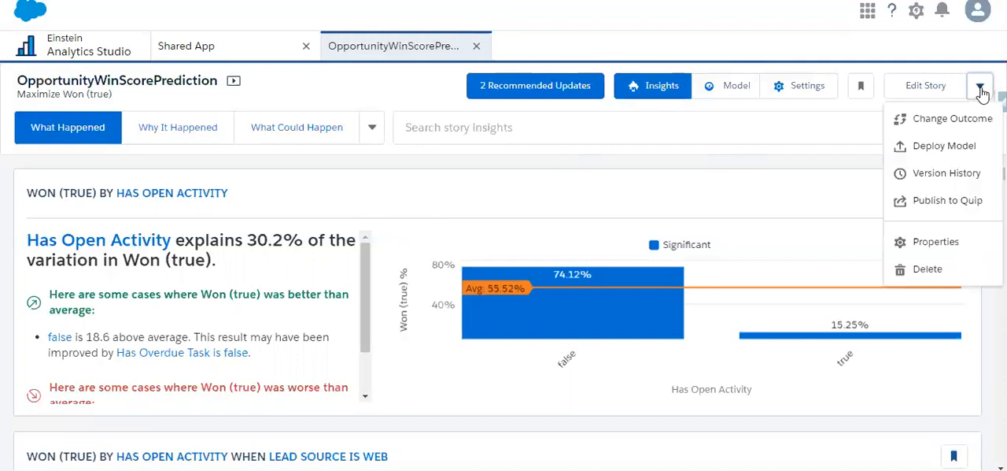
{"action": "left_click", "coordinate": [917, 146]}
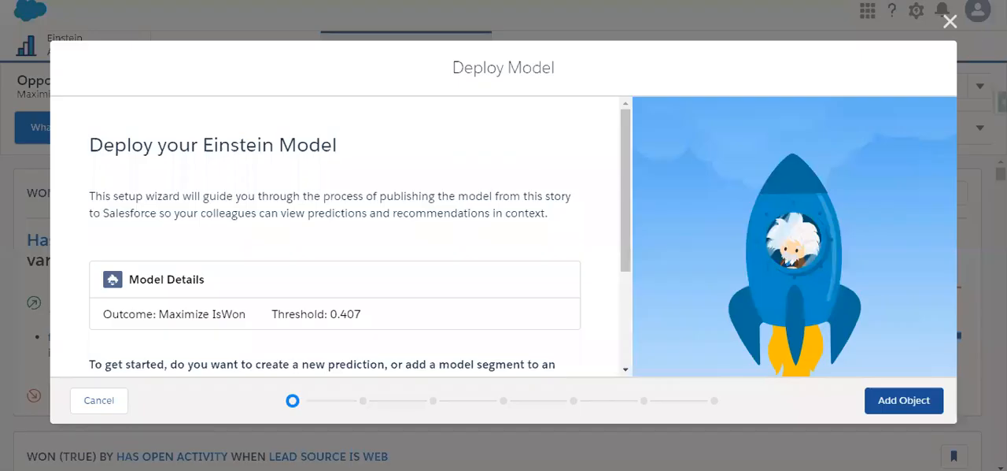
{"action": "scroll", "coordinate": [526, 228], "scroll_direction": "down", "scroll_amount": 2}
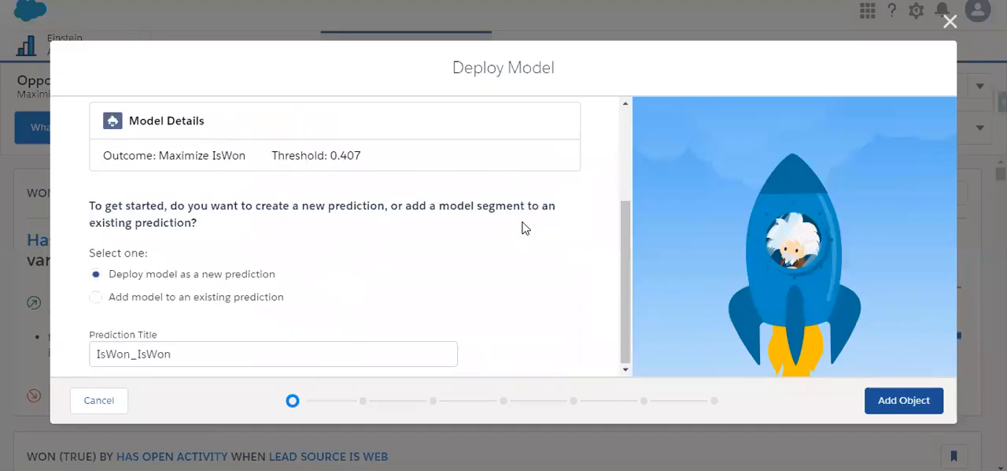
{"action": "left_click", "coordinate": [235, 358]}
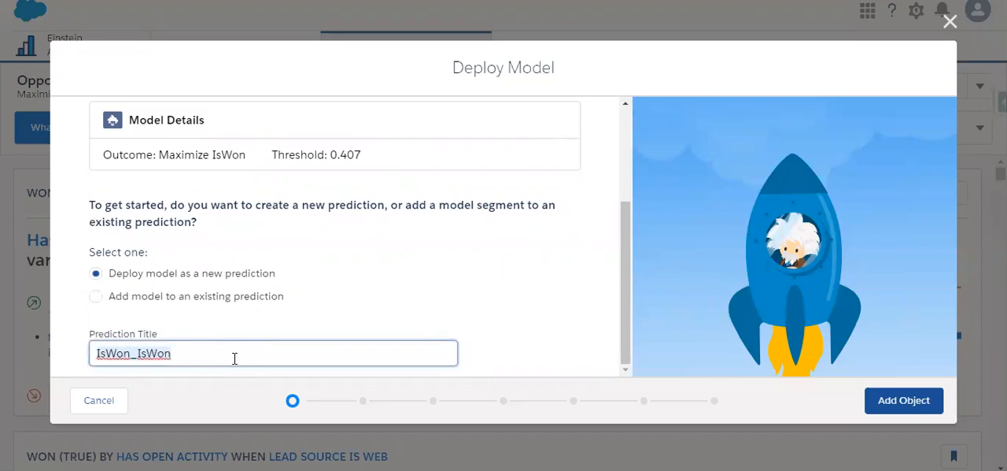
{"action": "key", "text": "ctrl+a"}
{"action": "key", "text": "BackSpace"}
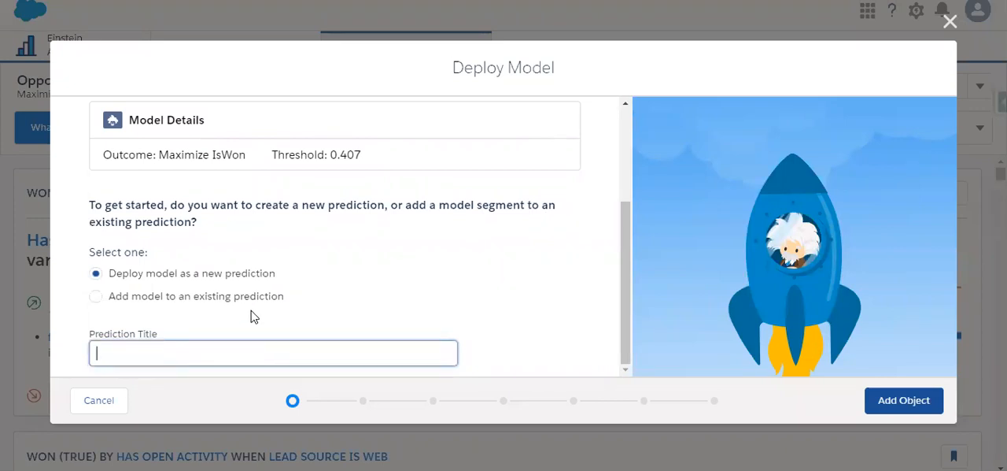
{"action": "scroll", "coordinate": [328, 264], "scroll_direction": "up", "scroll_amount": 2}
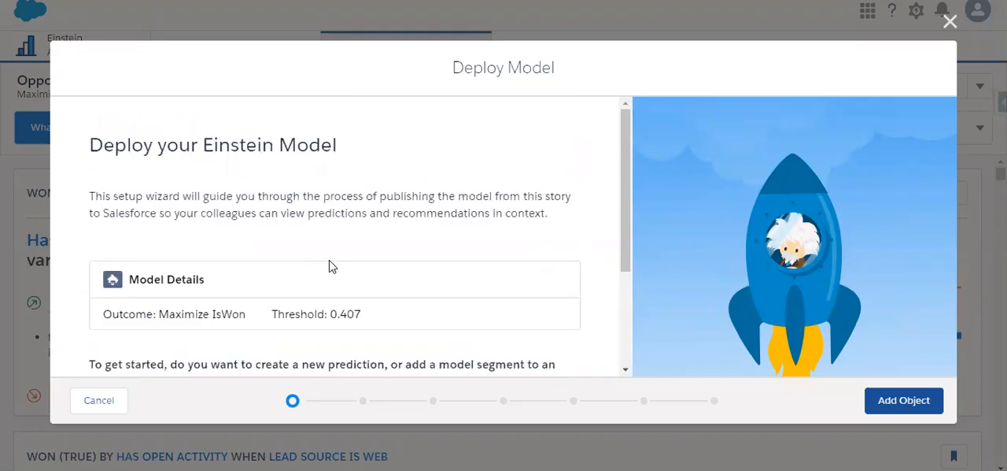
{"action": "scroll", "coordinate": [331, 265], "scroll_direction": "down", "scroll_amount": 2}
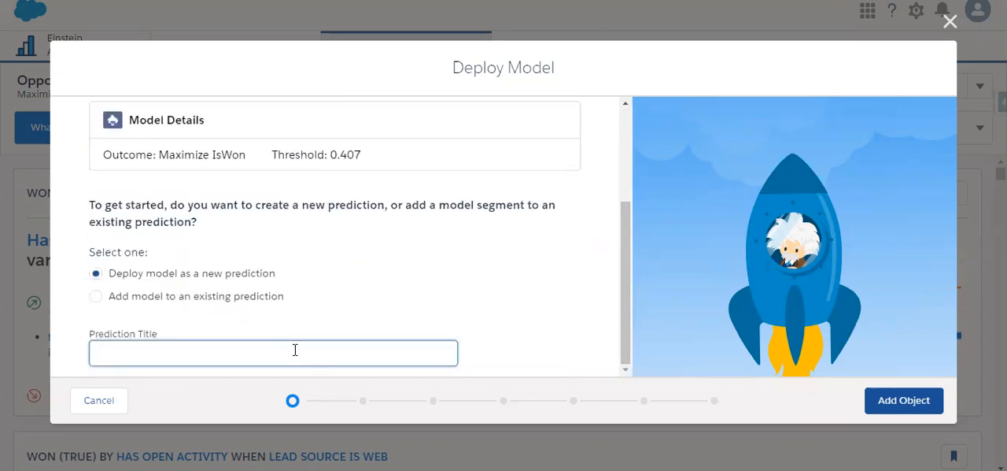
{"action": "type", "text": "OpportunityWinScor"}
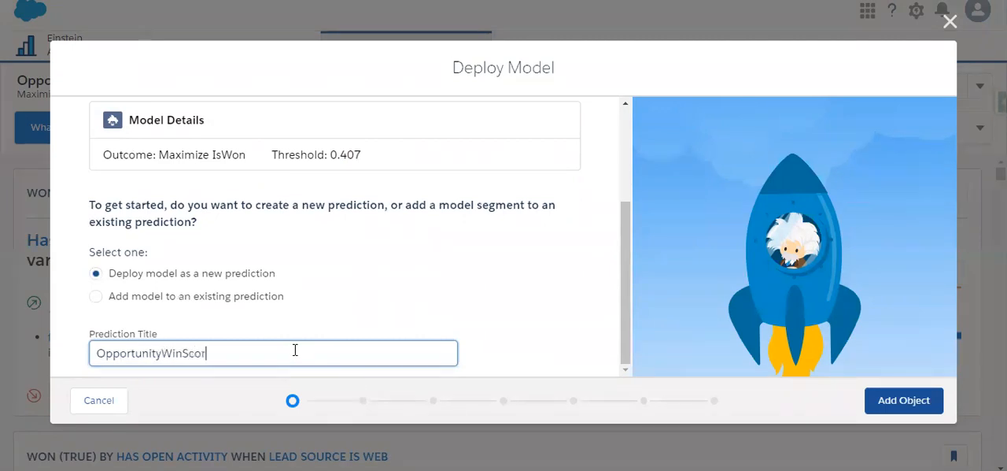
{"action": "type", "text": "eModel"}
{"action": "left_click", "coordinate": [897, 400]}
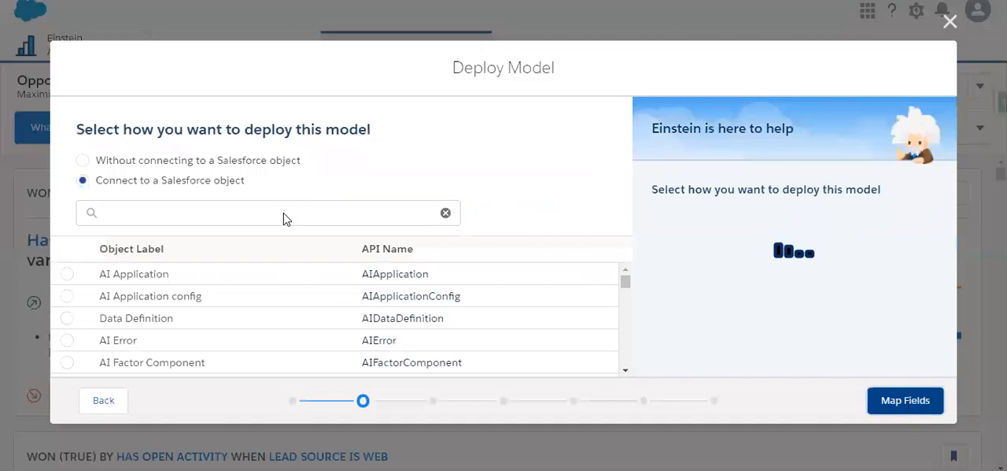
Step: Find the Opportunity object with the search term "opp", keep it as the connected Salesforce object and continue to field mapping
{"action": "left_click", "coordinate": [274, 214]}
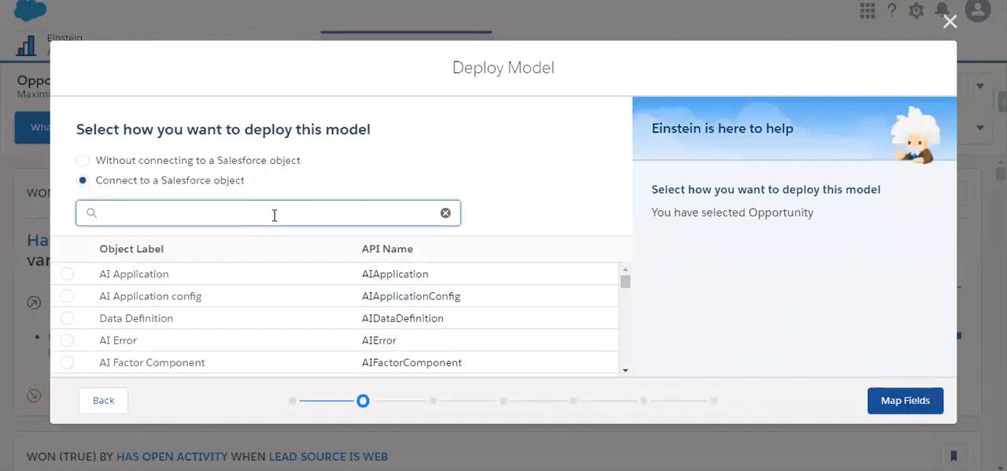
{"action": "type", "text": "oppp"}
{"action": "key", "text": "BackSpace"}
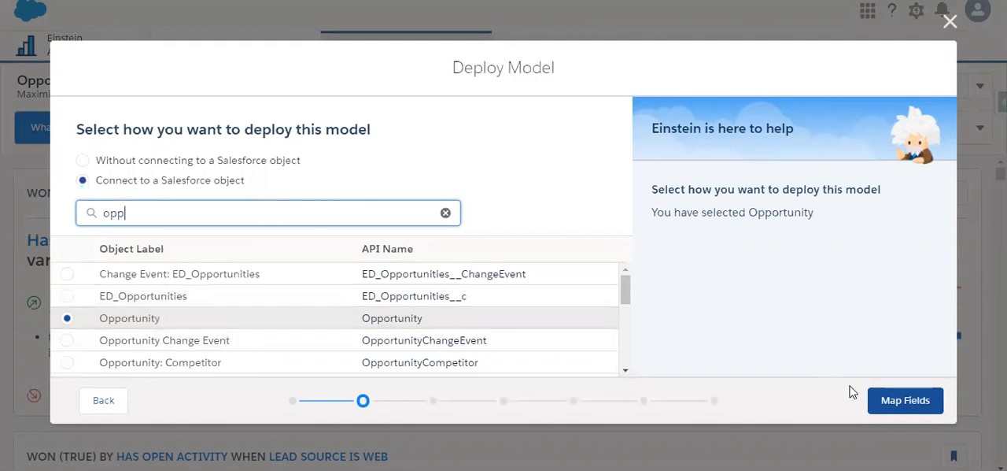
{"action": "left_click", "coordinate": [894, 401]}
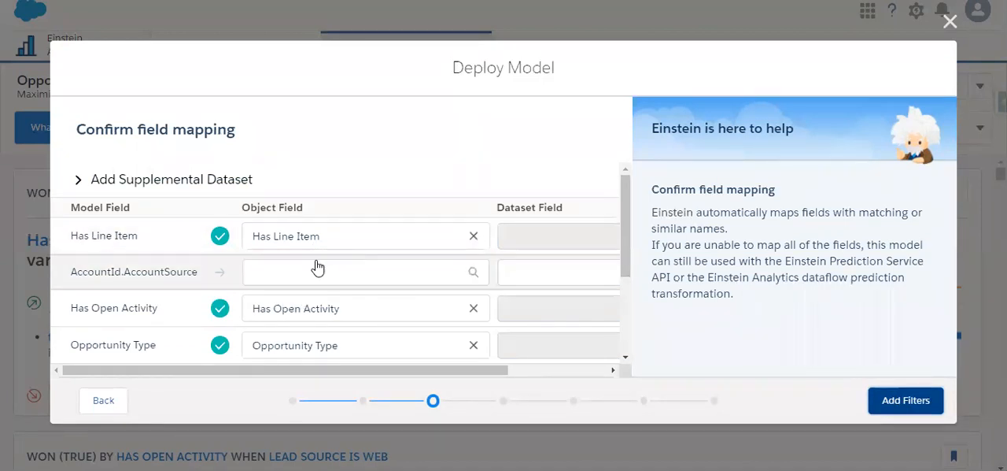
Step: Map the AccountId.AccountSource model field to the Account Source field of Opportunity.Account
{"action": "scroll", "coordinate": [340, 273], "scroll_direction": "down", "scroll_amount": 3}
{"action": "scroll", "coordinate": [340, 273], "scroll_direction": "up", "scroll_amount": 3}
{"action": "scroll", "coordinate": [340, 273], "scroll_direction": "down", "scroll_amount": 3}
{"action": "scroll", "coordinate": [337, 271], "scroll_direction": "up", "scroll_amount": 3}
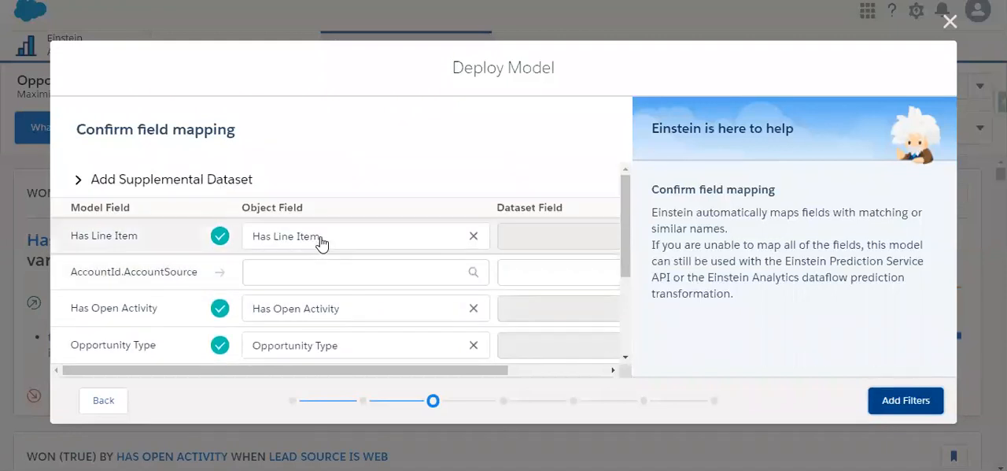
{"action": "scroll", "coordinate": [322, 240], "scroll_direction": "down", "scroll_amount": 3}
{"action": "scroll", "coordinate": [308, 299], "scroll_direction": "up", "scroll_amount": 3}
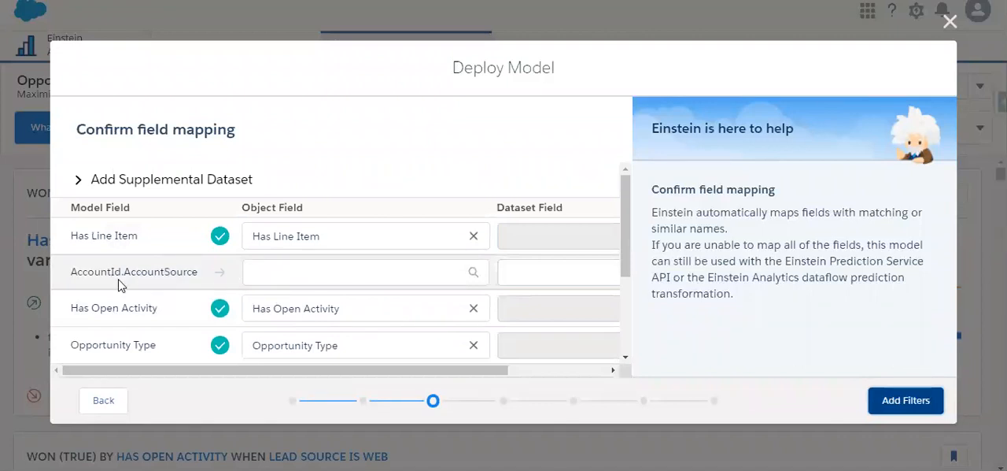
{"action": "left_click", "coordinate": [315, 272]}
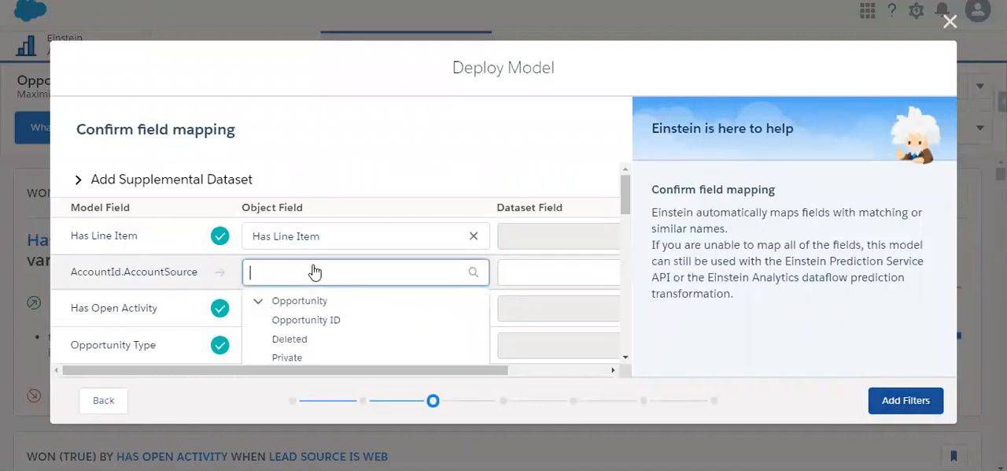
{"action": "scroll", "coordinate": [353, 284], "scroll_direction": "down", "scroll_amount": 5}
{"action": "scroll", "coordinate": [353, 283], "scroll_direction": "down", "scroll_amount": 5}
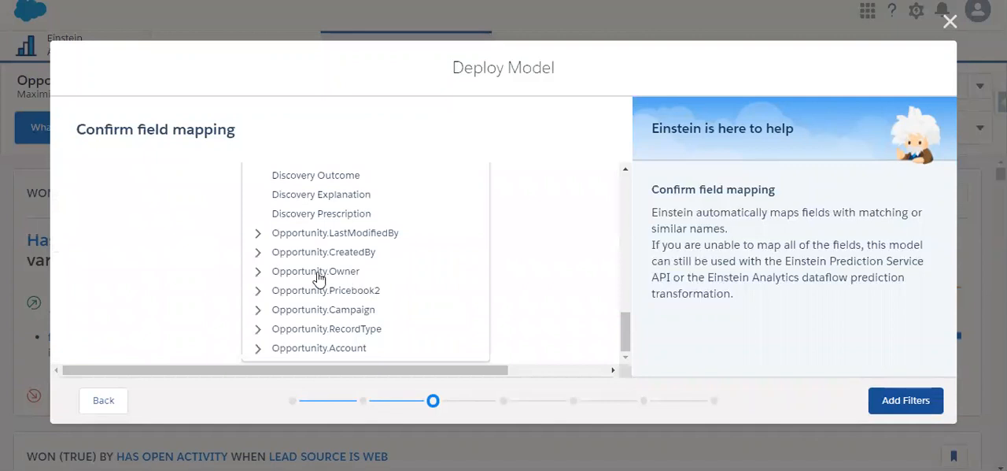
{"action": "left_click", "coordinate": [327, 350]}
{"action": "scroll", "coordinate": [376, 275], "scroll_direction": "down", "scroll_amount": 2}
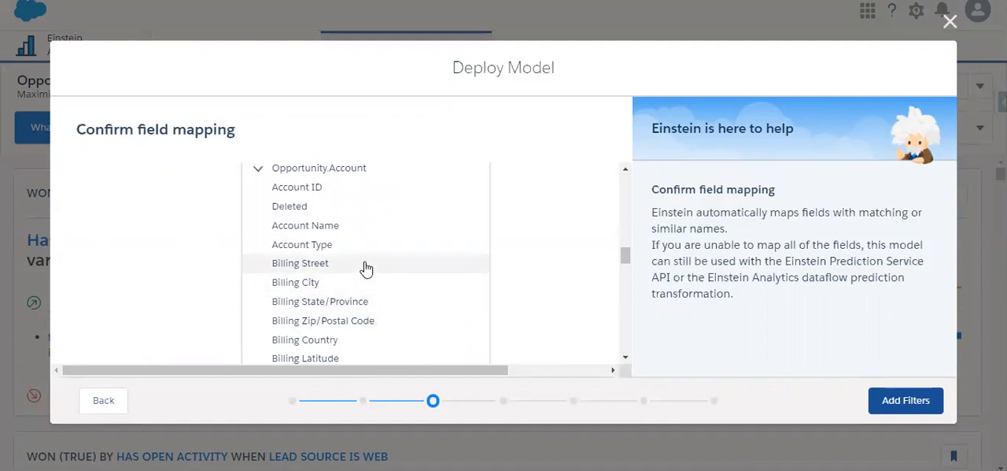
{"action": "scroll", "coordinate": [366, 270], "scroll_direction": "down", "scroll_amount": 2}
{"action": "scroll", "coordinate": [365, 269], "scroll_direction": "down", "scroll_amount": 3}
{"action": "scroll", "coordinate": [366, 269], "scroll_direction": "up", "scroll_amount": 1}
{"action": "scroll", "coordinate": [365, 269], "scroll_direction": "up", "scroll_amount": 1}
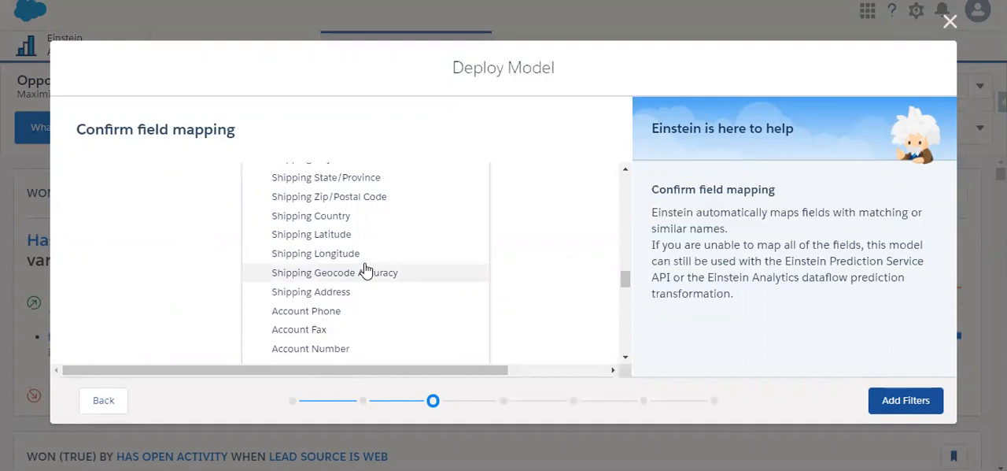
{"action": "scroll", "coordinate": [364, 270], "scroll_direction": "down", "scroll_amount": 3}
{"action": "scroll", "coordinate": [366, 269], "scroll_direction": "up", "scroll_amount": 1}
{"action": "scroll", "coordinate": [364, 270], "scroll_direction": "down", "scroll_amount": 4}
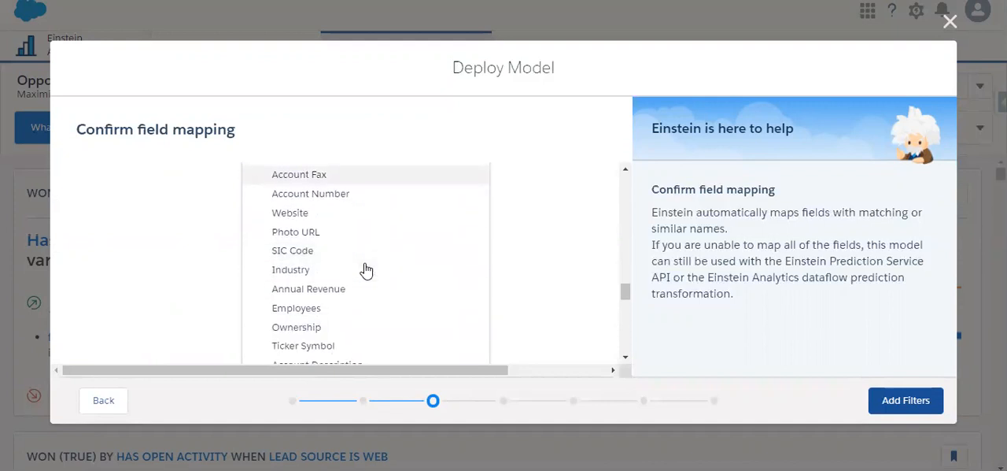
{"action": "scroll", "coordinate": [366, 270], "scroll_direction": "down", "scroll_amount": 2}
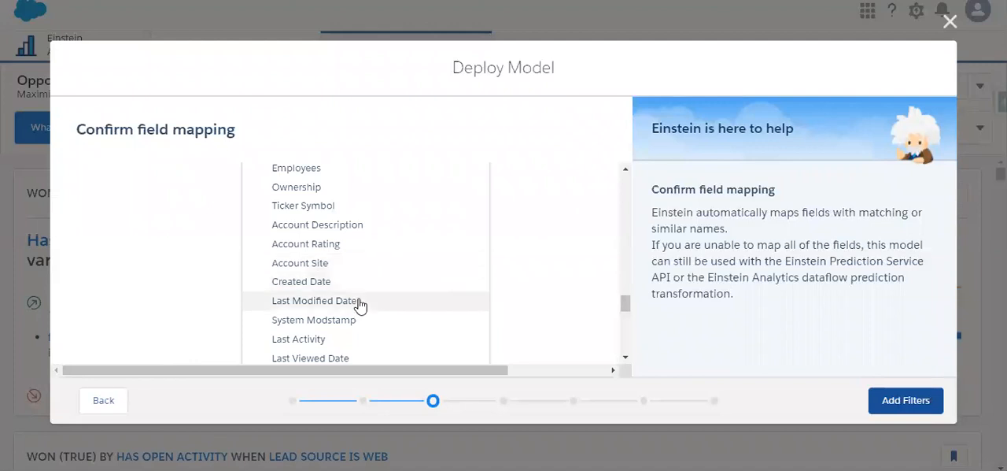
{"action": "scroll", "coordinate": [360, 304], "scroll_direction": "down", "scroll_amount": 2}
{"action": "scroll", "coordinate": [359, 306], "scroll_direction": "down", "scroll_amount": 4}
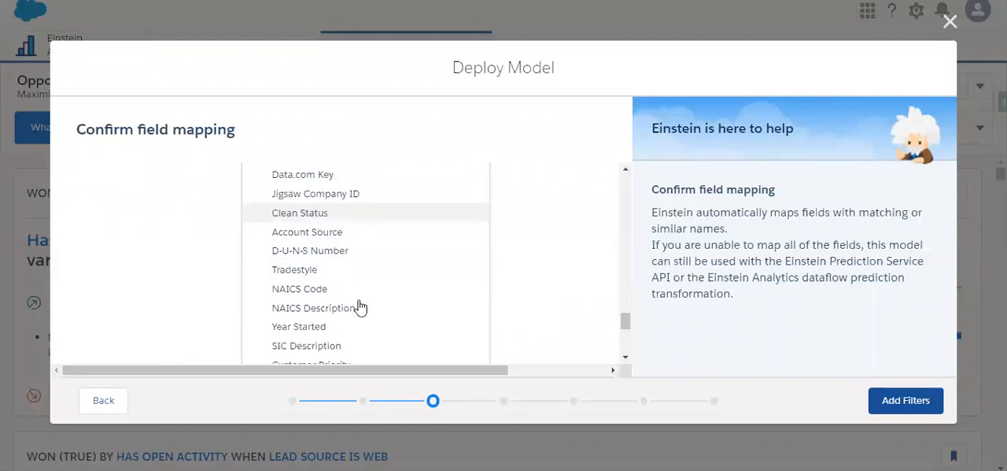
{"action": "left_click", "coordinate": [345, 236]}
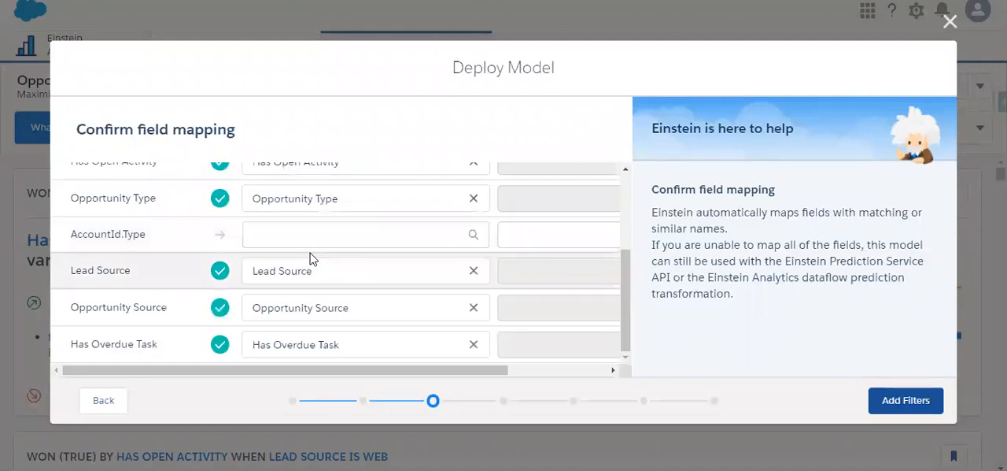
Step: Map the AccountId.Type model field to the Account Type field of Opportunity.Account
{"action": "scroll", "coordinate": [284, 240], "scroll_direction": "up", "scroll_amount": 3}
{"action": "scroll", "coordinate": [339, 259], "scroll_direction": "down", "scroll_amount": 3}
{"action": "left_click", "coordinate": [267, 246]}
{"action": "scroll", "coordinate": [386, 277], "scroll_direction": "down", "scroll_amount": 10}
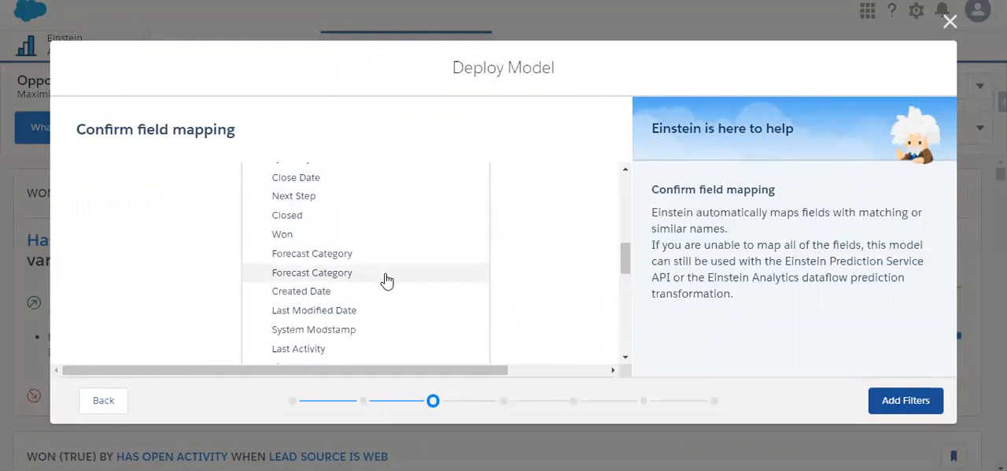
{"action": "scroll", "coordinate": [386, 277], "scroll_direction": "down", "scroll_amount": 5}
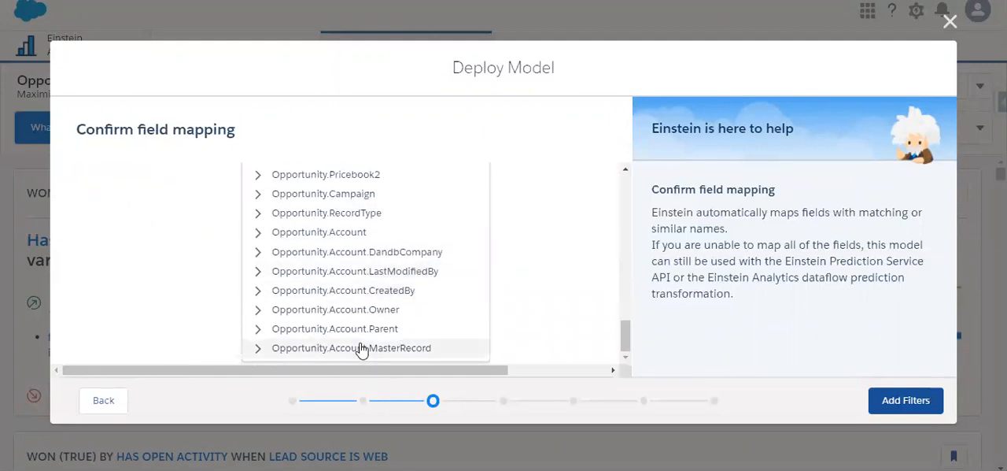
{"action": "left_click", "coordinate": [323, 233]}
{"action": "scroll", "coordinate": [370, 272], "scroll_direction": "down", "scroll_amount": 2}
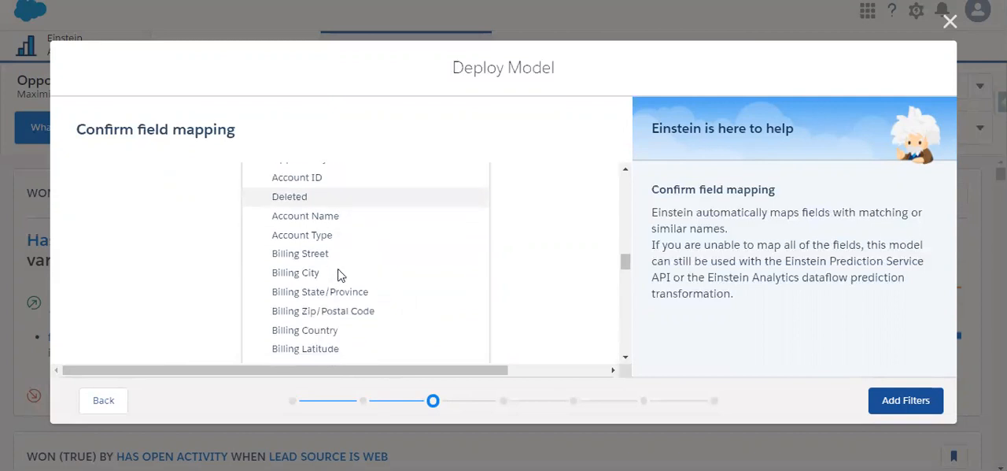
{"action": "left_click", "coordinate": [299, 236]}
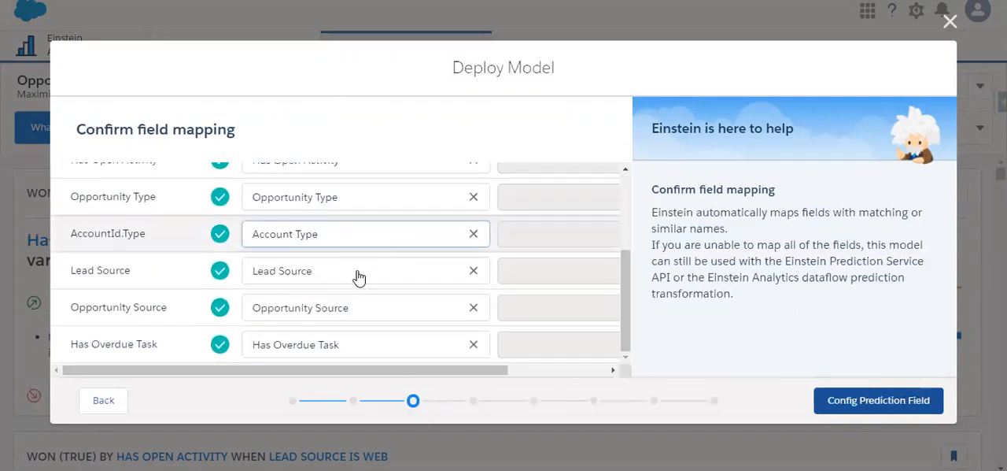
Step: Accept the field mapping and advance to the actionable variables, keeping the No prediction field and No segment options
{"action": "scroll", "coordinate": [315, 288], "scroll_direction": "up", "scroll_amount": 5}
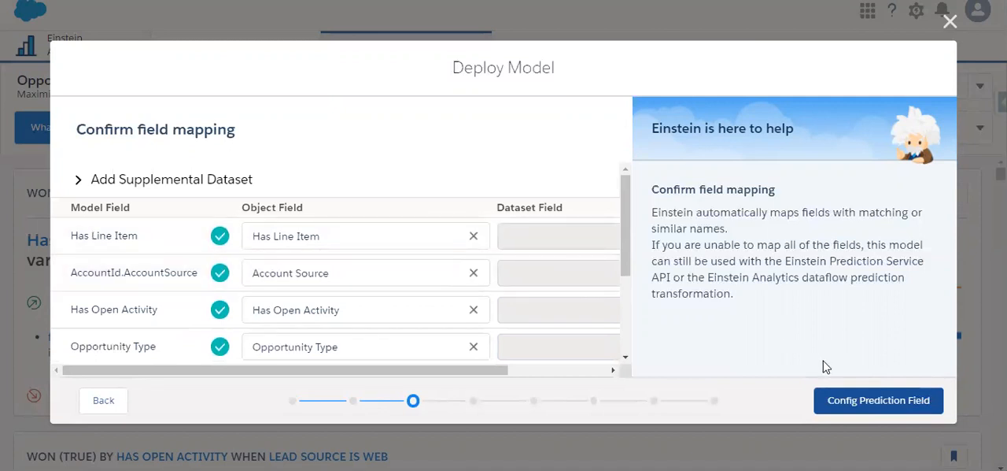
{"action": "left_click", "coordinate": [848, 405]}
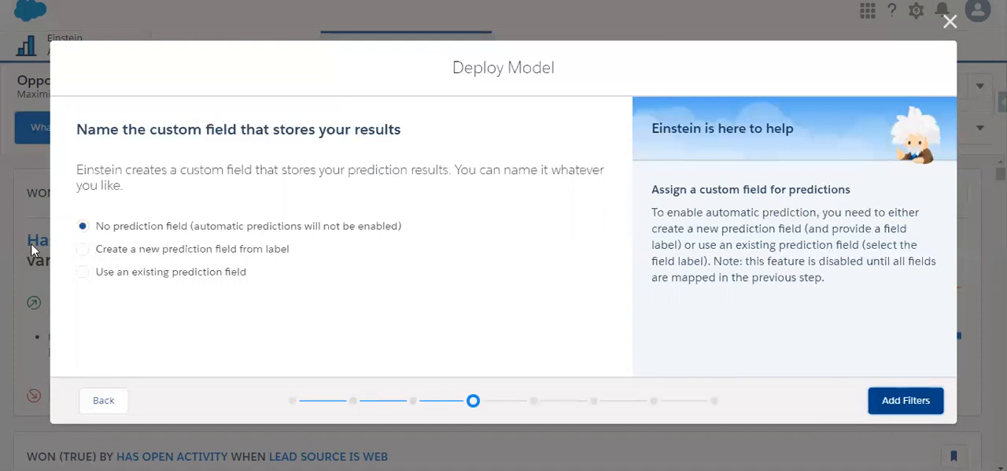
{"action": "left_click", "coordinate": [891, 400]}
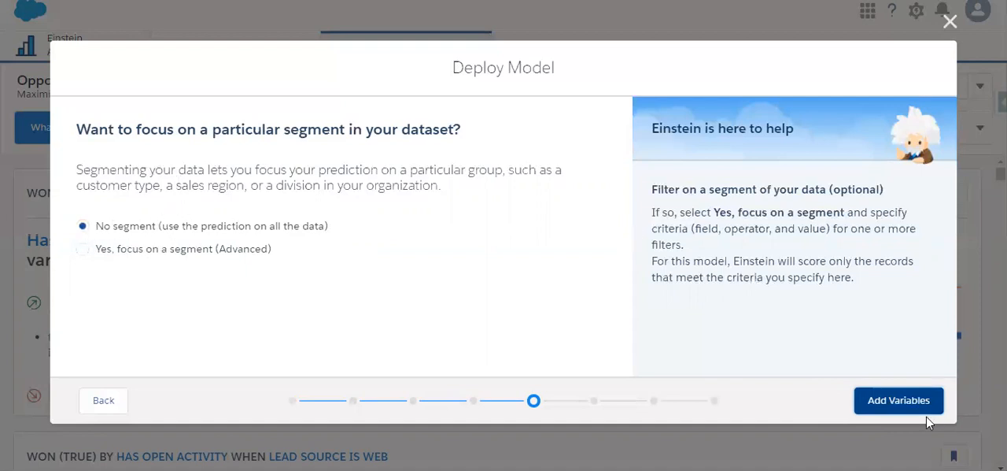
{"action": "left_click", "coordinate": [866, 403]}
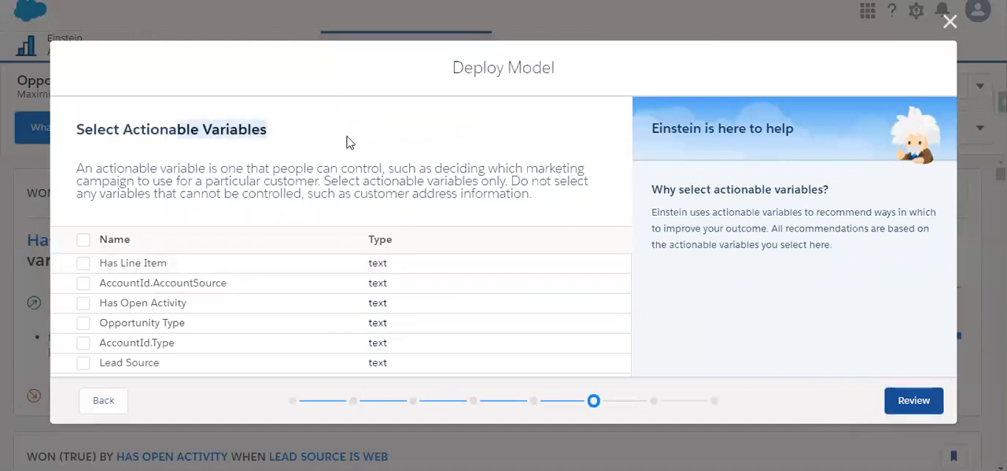
Step: Mark Has Line Item and Has Open Activity as the actionable variables for the model deployment
{"action": "right_click", "coordinate": [250, 133]}
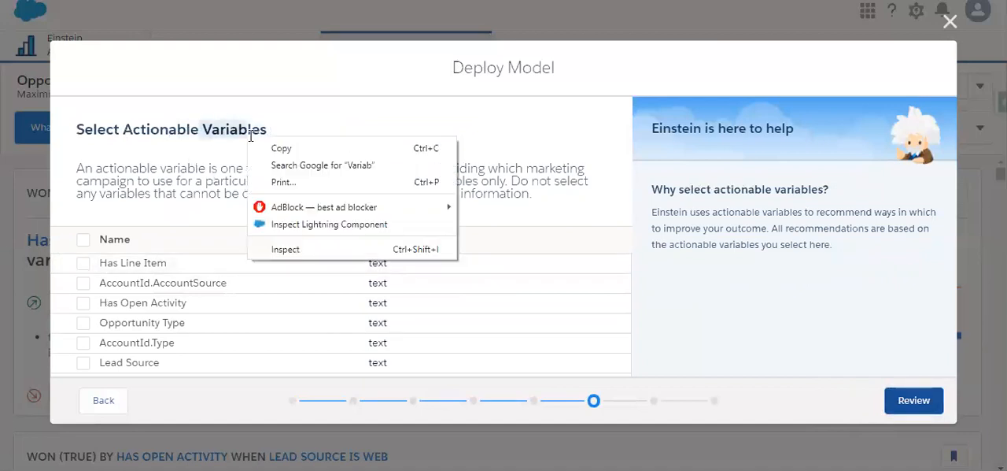
{"action": "left_click", "coordinate": [211, 152]}
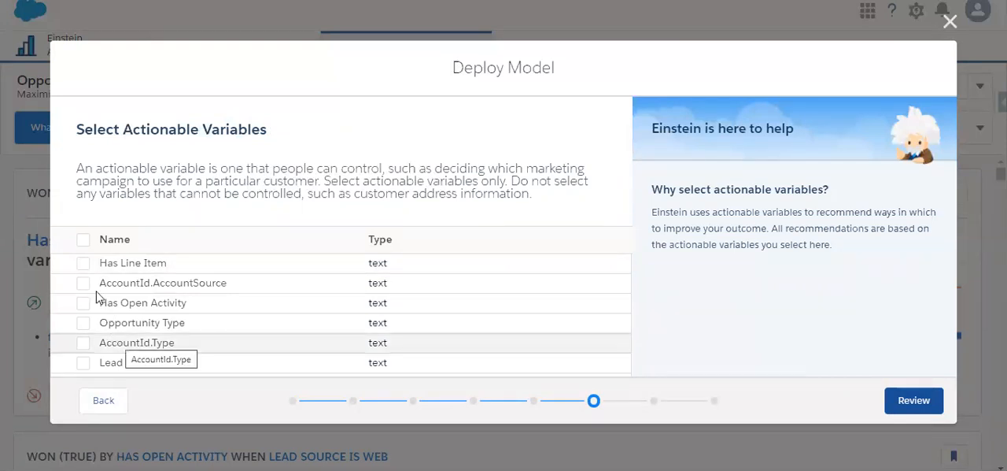
{"action": "left_click", "coordinate": [82, 266]}
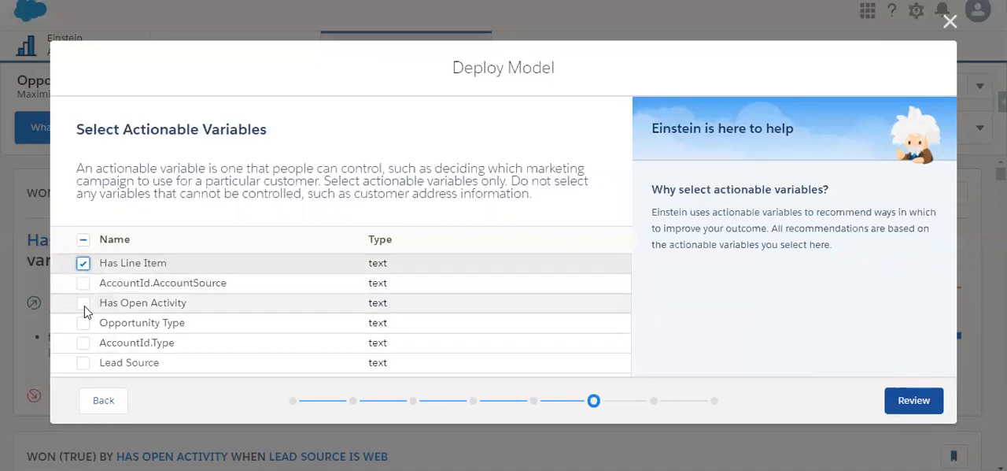
{"action": "left_click", "coordinate": [83, 304]}
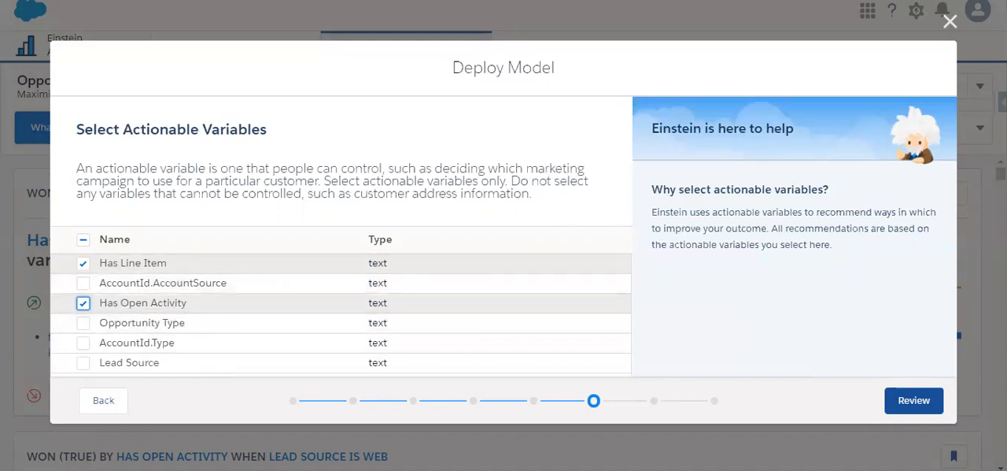
Step: Review the deployment settings, then deploy OpportunityWinScoreModel to Salesforce and finish the deployment wizard
{"action": "left_click", "coordinate": [915, 401]}
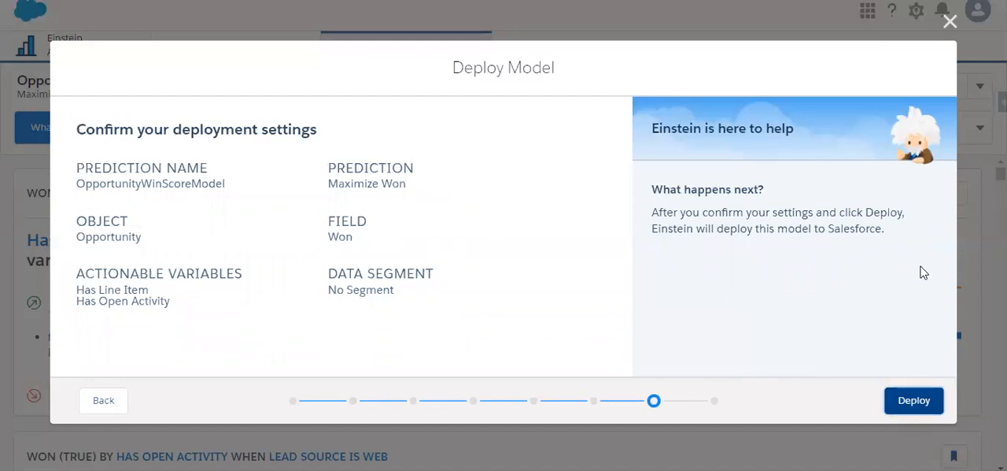
{"action": "left_click", "coordinate": [924, 404]}
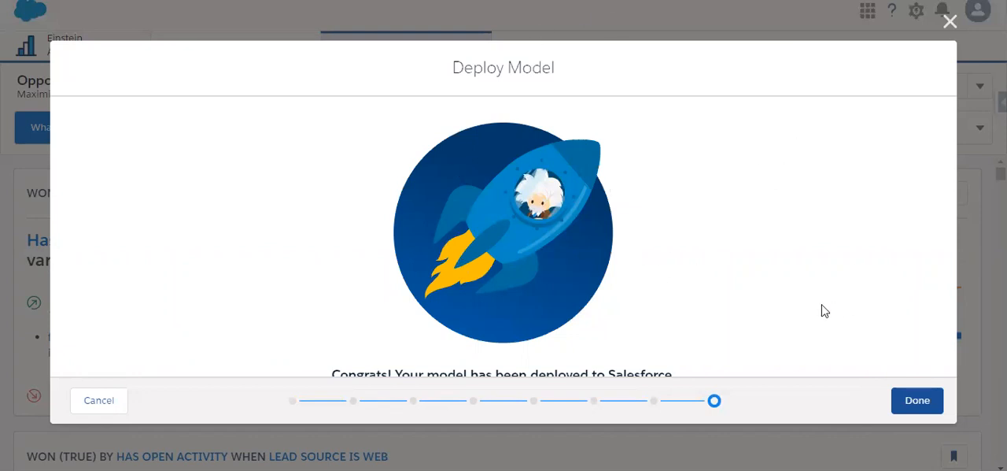
{"action": "left_click", "coordinate": [921, 406]}
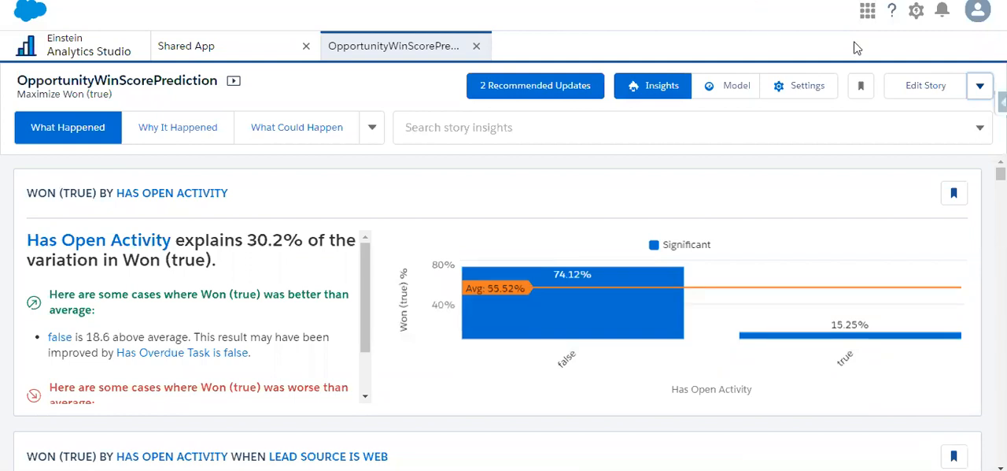
Step: Go to Salesforce Setup and from there open the Opportunities list in Sales, using the item search term "opp"
{"action": "left_click", "coordinate": [916, 10]}
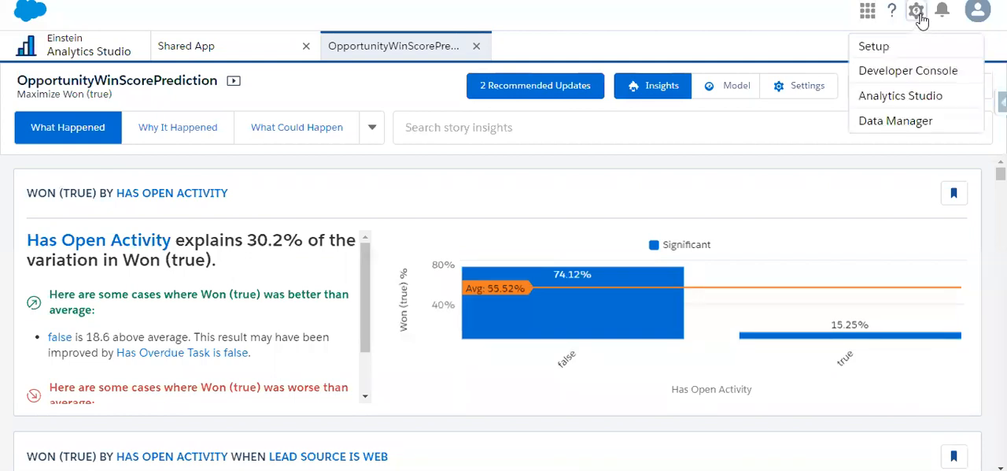
{"action": "left_click", "coordinate": [875, 46]}
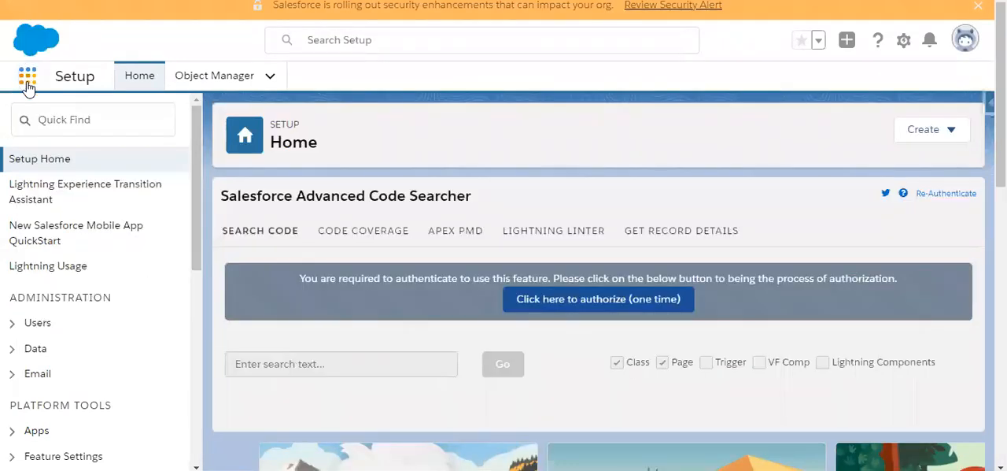
{"action": "left_click", "coordinate": [27, 83]}
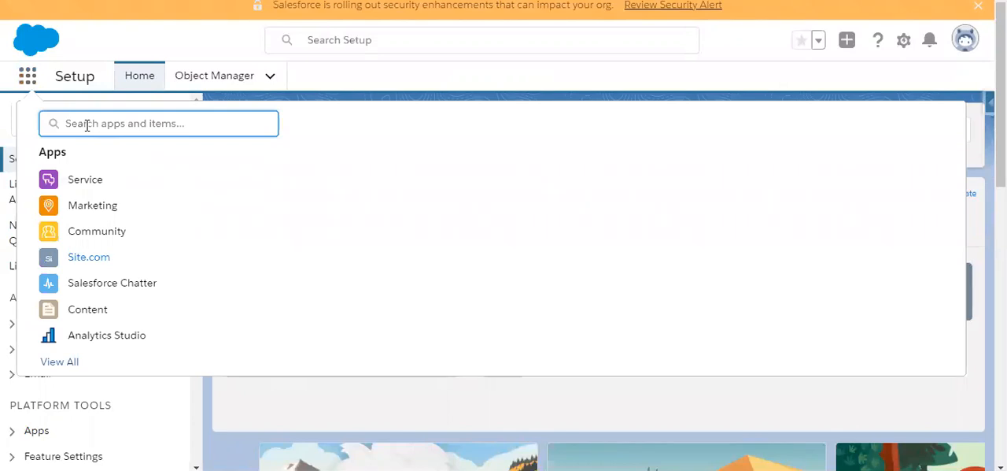
{"action": "type", "text": "opp"}
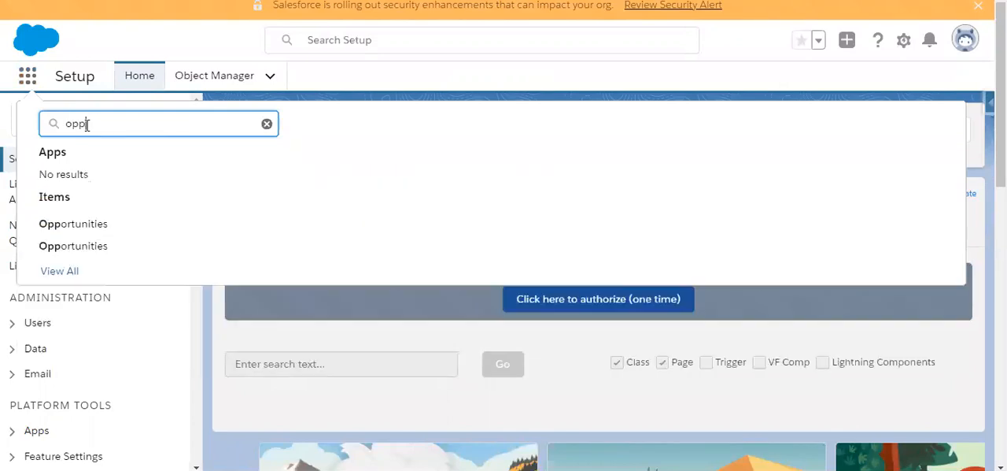
{"action": "left_click", "coordinate": [73, 226]}
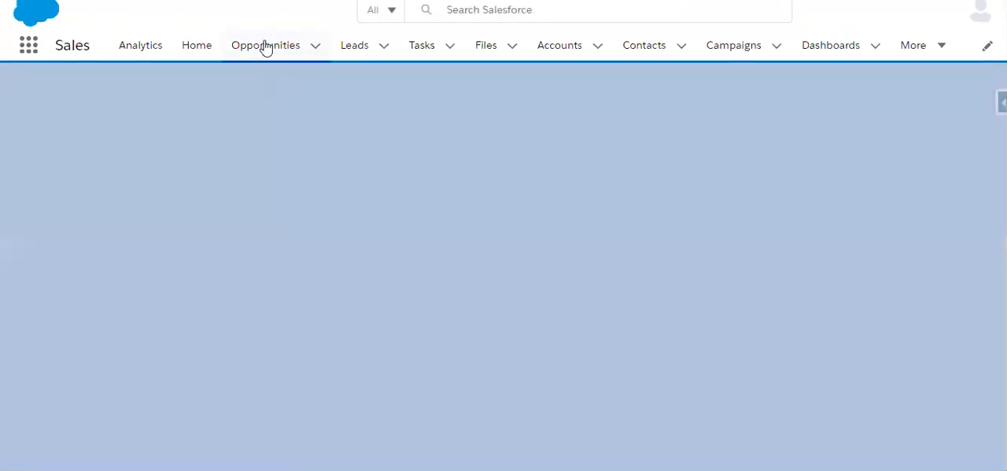
{"action": "left_click", "coordinate": [266, 47]}
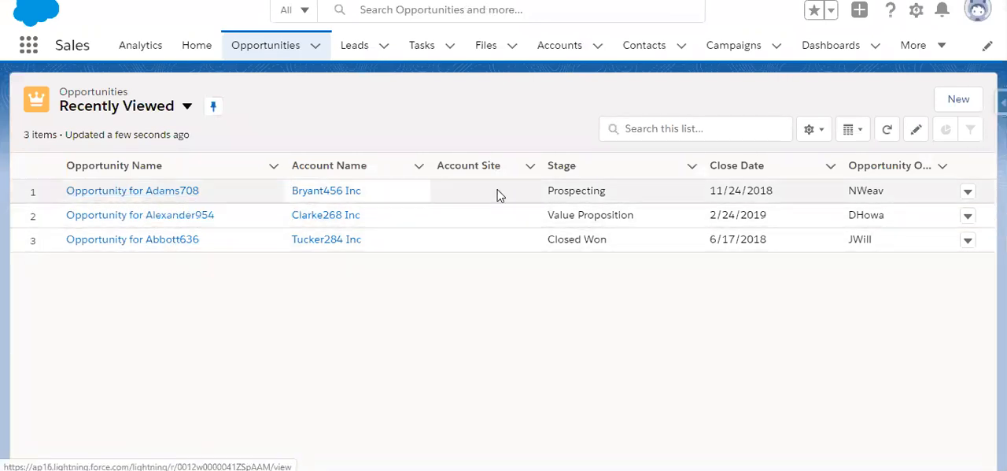
Step: Open the first recently viewed opportunity, in the Prospecting stage, and start editing its record page in Lightning App Builder
{"action": "left_click", "coordinate": [149, 193]}
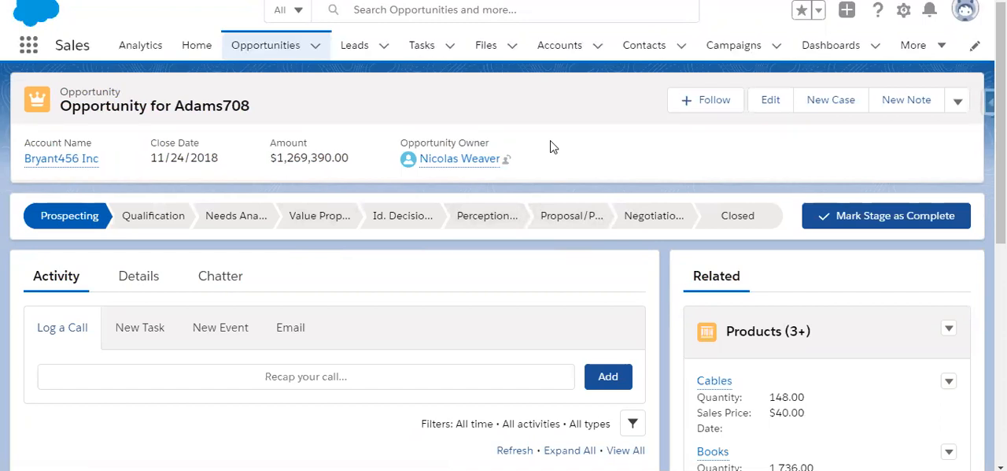
{"action": "scroll", "coordinate": [682, 275], "scroll_direction": "up", "scroll_amount": 10}
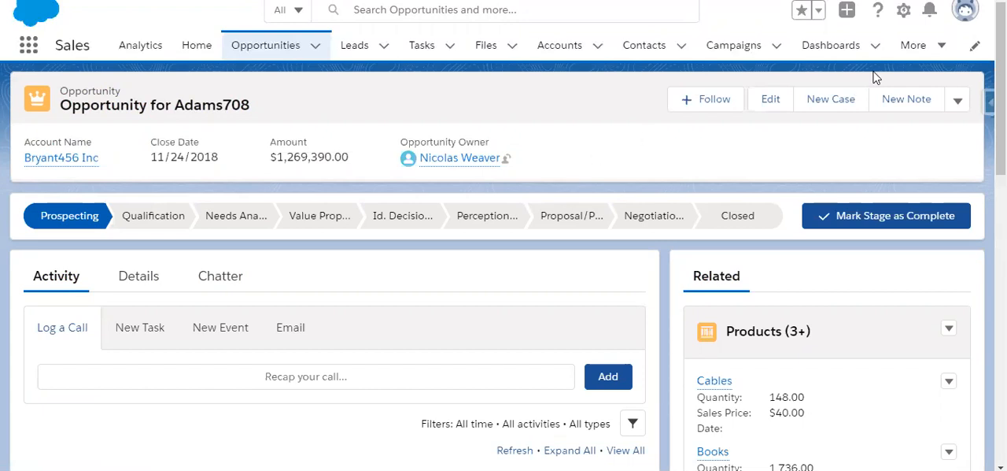
{"action": "left_click", "coordinate": [904, 12]}
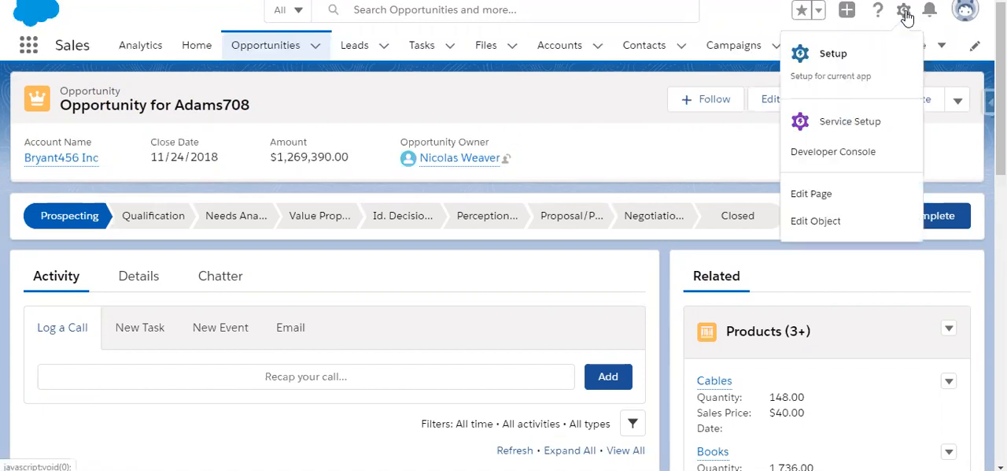
{"action": "left_click", "coordinate": [843, 201]}
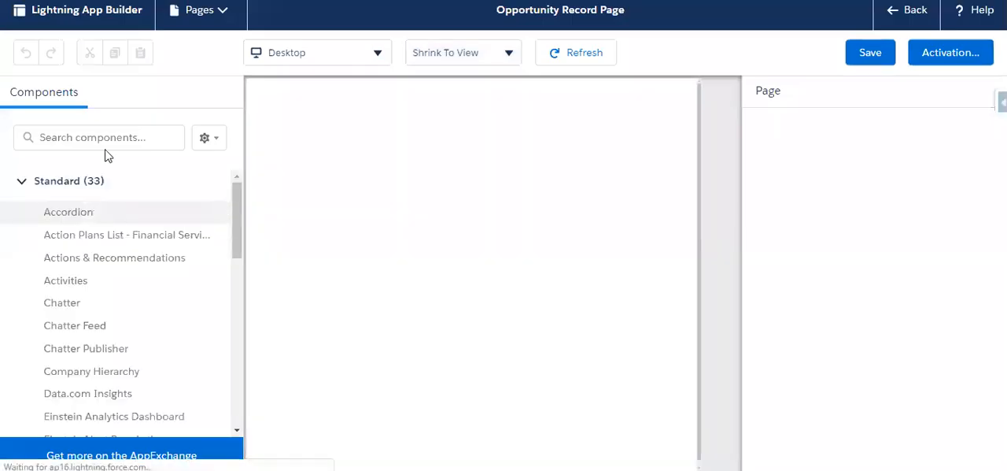
Step: Find the Einstein Predictions component with the search term "predi" and place it above the Related section of the Opportunity Record Page
{"action": "left_click", "coordinate": [90, 134]}
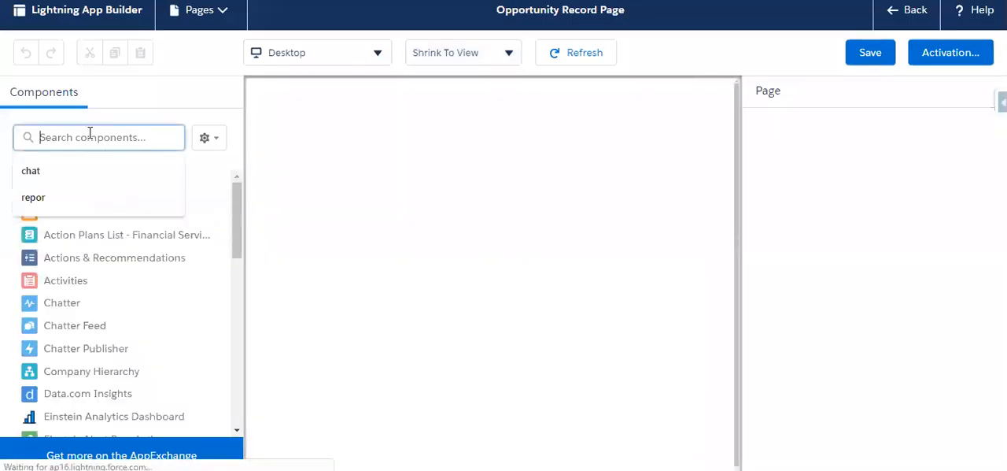
{"action": "type", "text": "predi"}
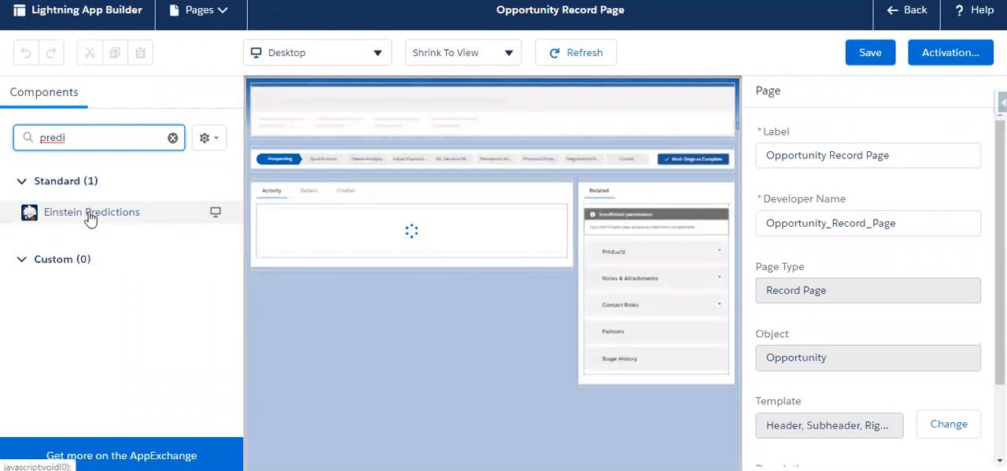
{"action": "left_click_drag", "start_coordinate": [90, 218], "coordinate": [626, 190]}
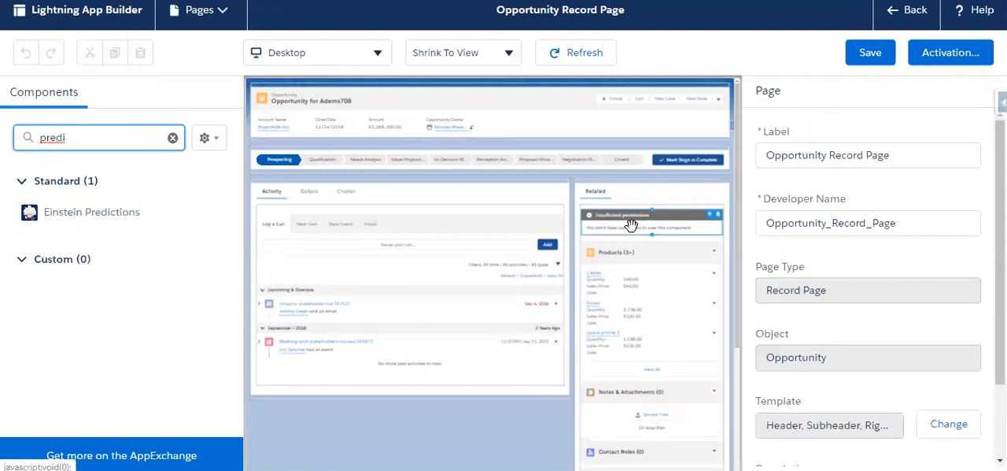
{"action": "scroll", "coordinate": [653, 299], "scroll_direction": "down", "scroll_amount": 3}
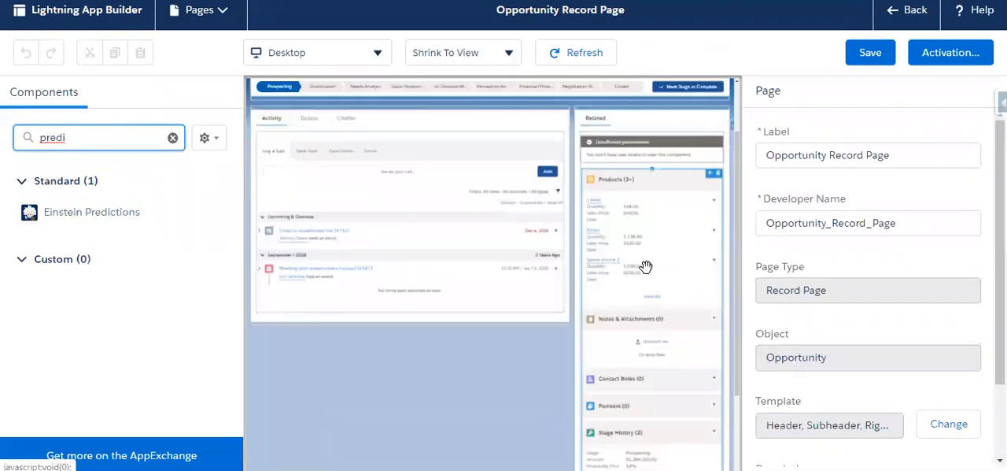
{"action": "scroll", "coordinate": [646, 267], "scroll_direction": "up", "scroll_amount": 3}
{"action": "left_click", "coordinate": [617, 226]}
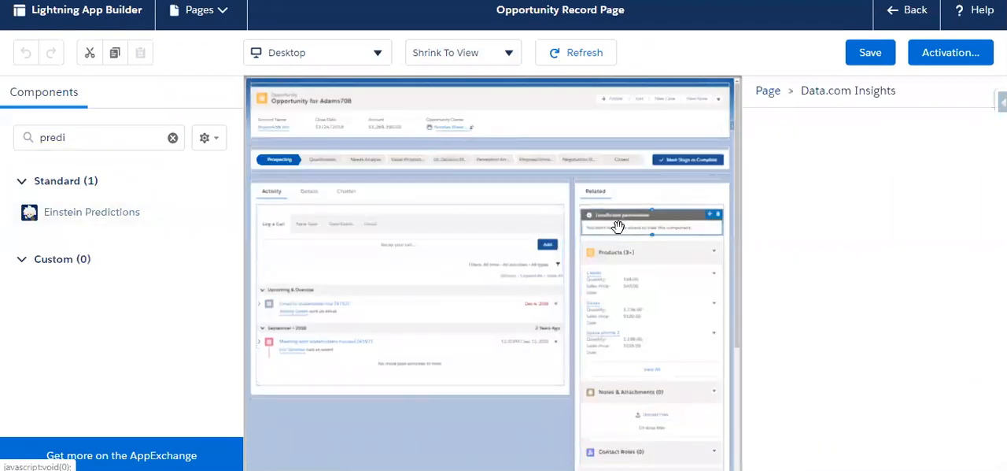
{"action": "left_click", "coordinate": [126, 212]}
{"action": "left_click", "coordinate": [745, 115]}
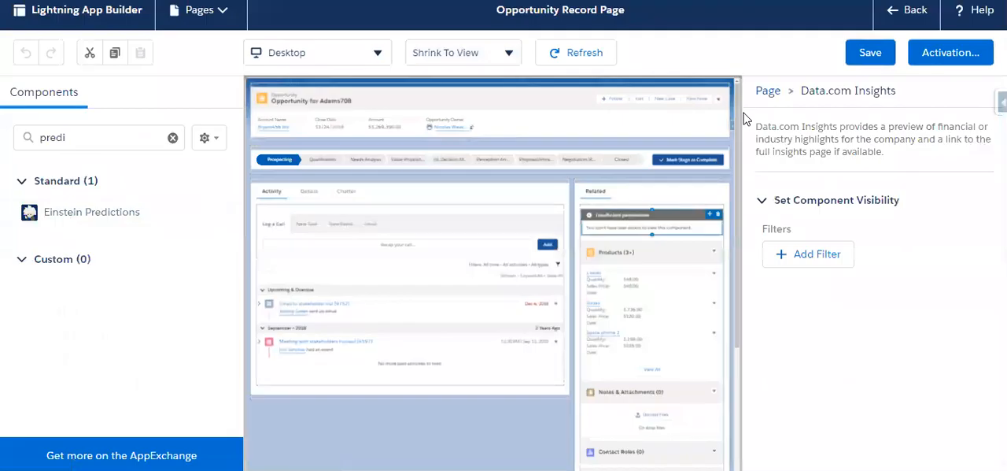
{"action": "left_click_drag", "start_coordinate": [55, 211], "coordinate": [611, 181]}
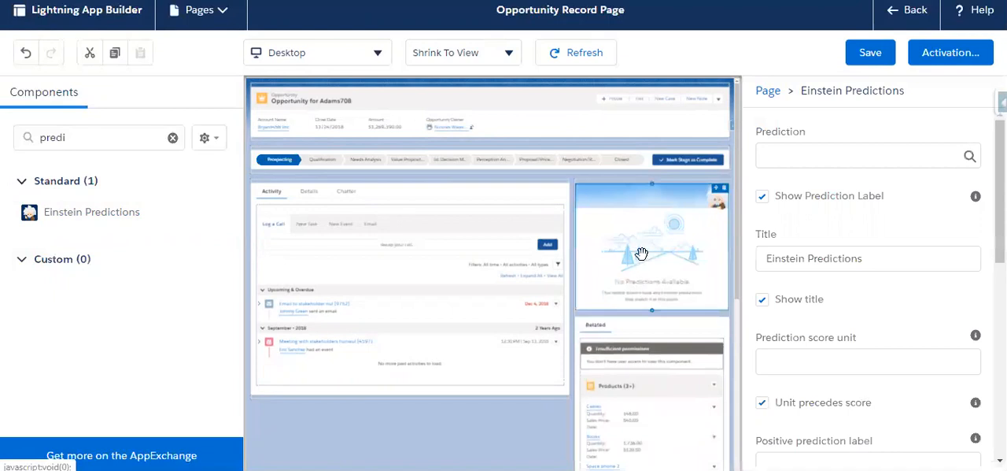
Step: Set the component's prediction to OpportunityWinScoreModel, save the page and return to the opportunity record
{"action": "left_click", "coordinate": [783, 155]}
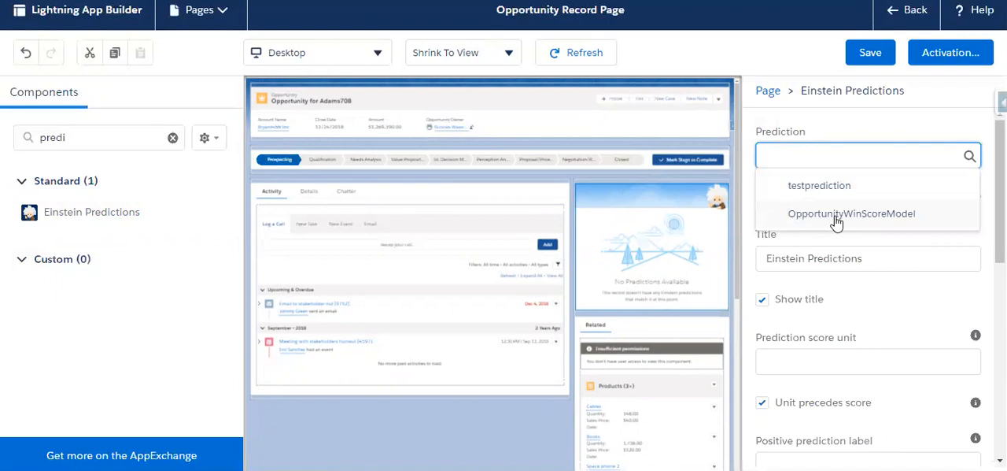
{"action": "left_click", "coordinate": [913, 215]}
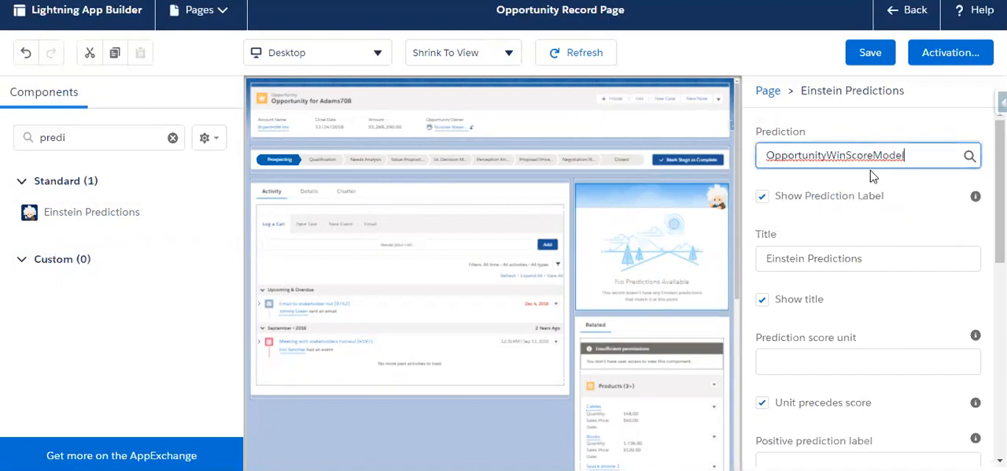
{"action": "left_click", "coordinate": [865, 53]}
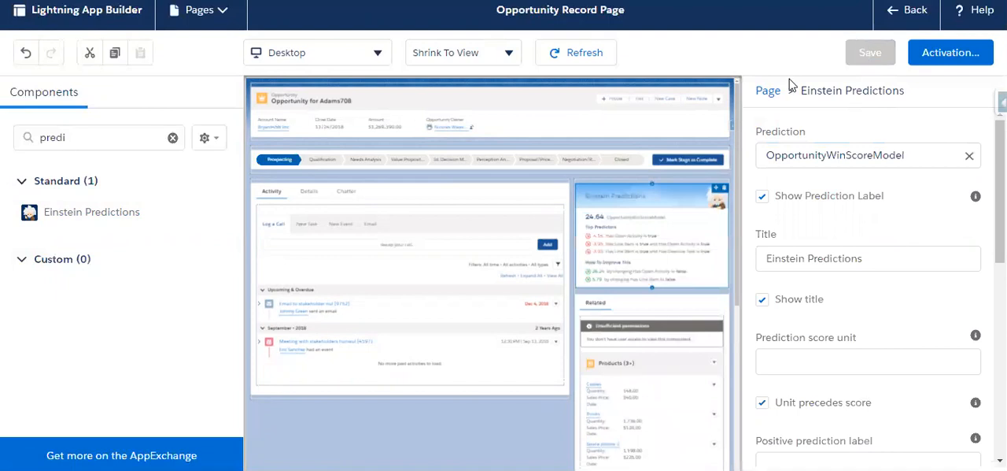
{"action": "left_click", "coordinate": [905, 11]}
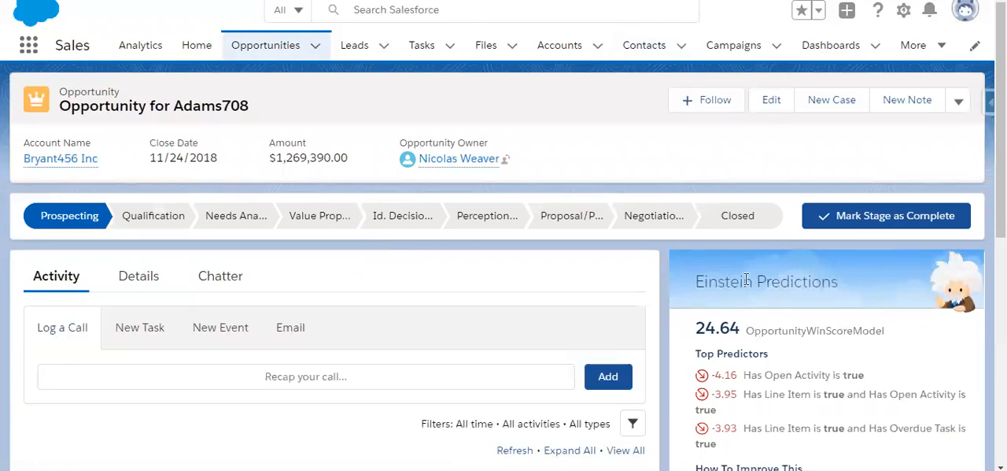
Step: Examine the Einstein Predictions component on the opportunity record: the win score, the top predictors and the suggested improvements
{"action": "left_click_drag", "start_coordinate": [696, 329], "coordinate": [741, 337]}
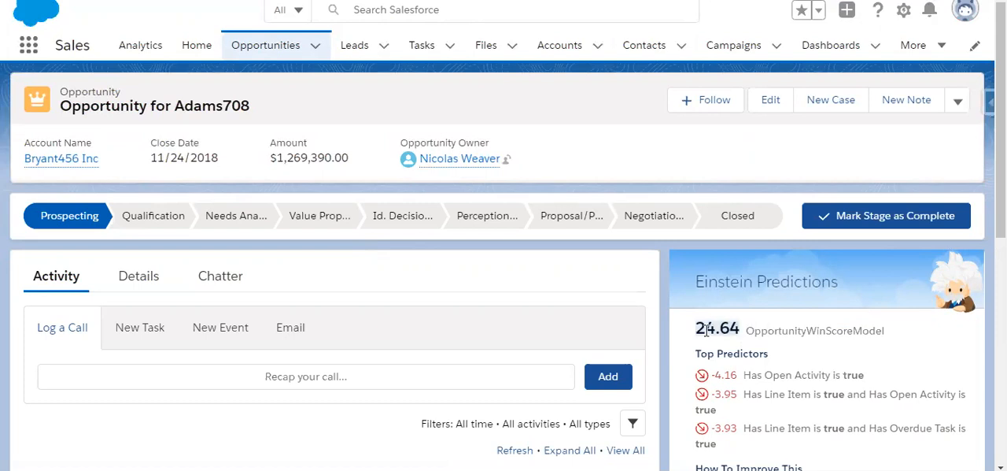
{"action": "scroll", "coordinate": [769, 329], "scroll_direction": "down", "scroll_amount": 1}
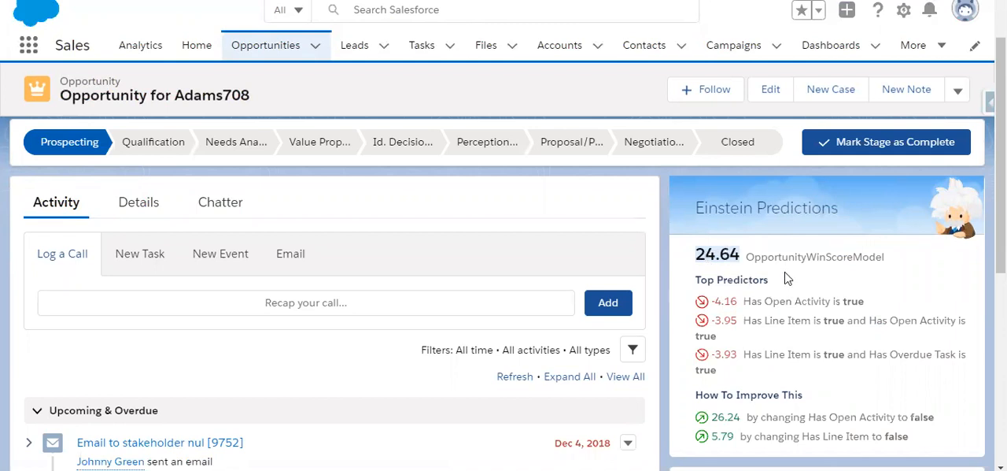
{"action": "left_click", "coordinate": [754, 301]}
{"action": "left_click_drag", "start_coordinate": [747, 301], "coordinate": [890, 307]}
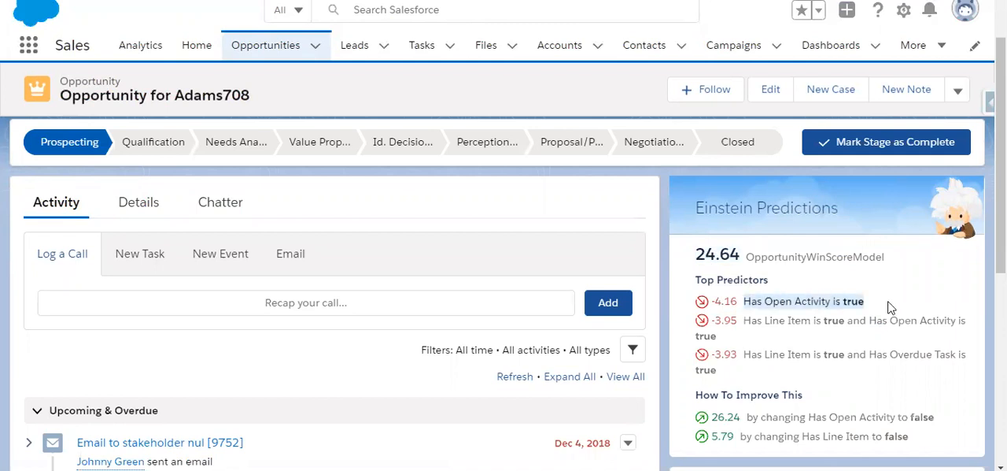
{"action": "left_click", "coordinate": [857, 235]}
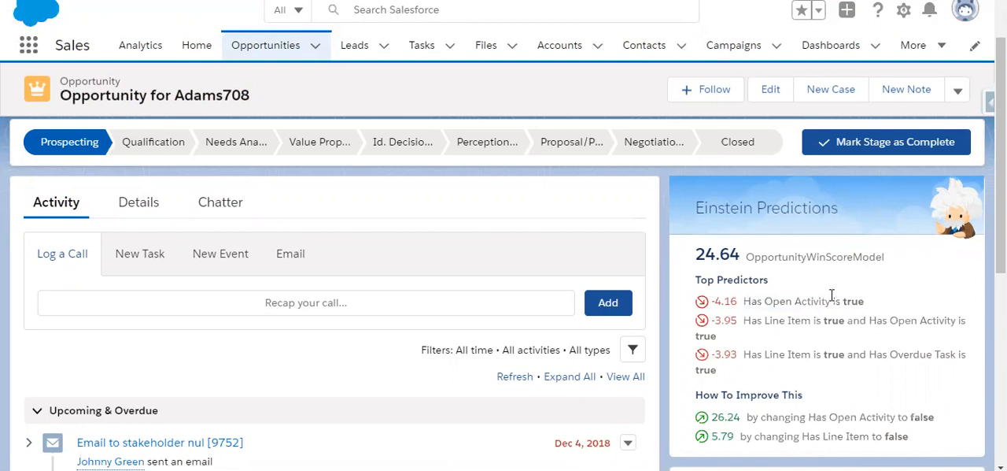
{"action": "scroll", "coordinate": [831, 295], "scroll_direction": "up", "scroll_amount": 2}
{"action": "scroll", "coordinate": [831, 301], "scroll_direction": "down", "scroll_amount": 2}
{"action": "left_click_drag", "start_coordinate": [787, 321], "coordinate": [792, 342]}
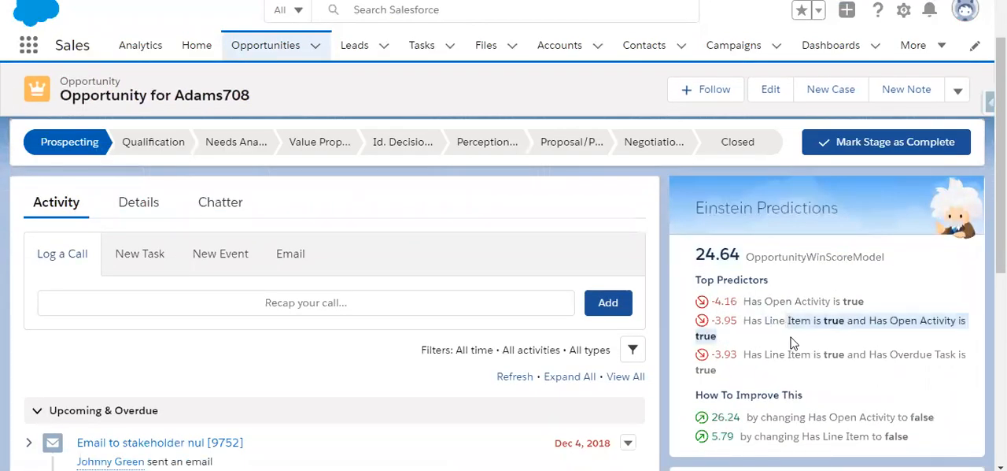
{"action": "left_click", "coordinate": [789, 343]}
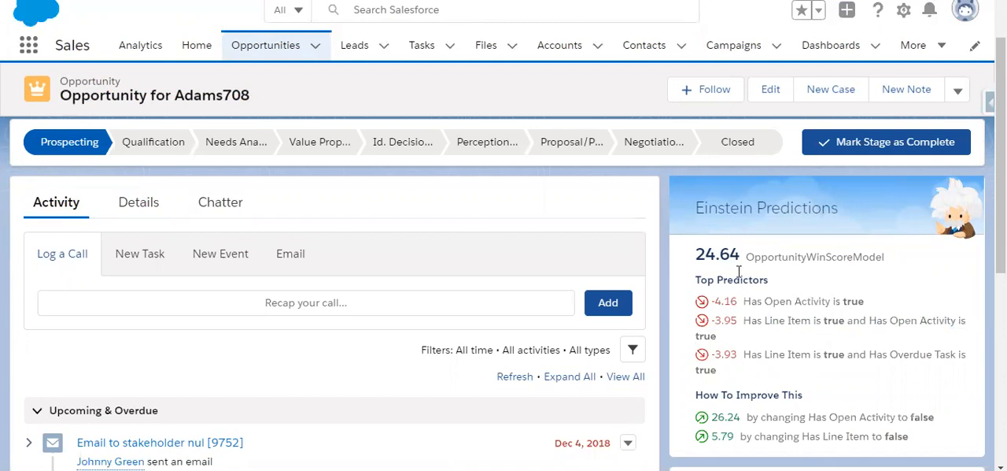
{"action": "left_click_drag", "start_coordinate": [700, 252], "coordinate": [743, 253]}
{"action": "scroll", "coordinate": [771, 265], "scroll_direction": "down", "scroll_amount": 2}
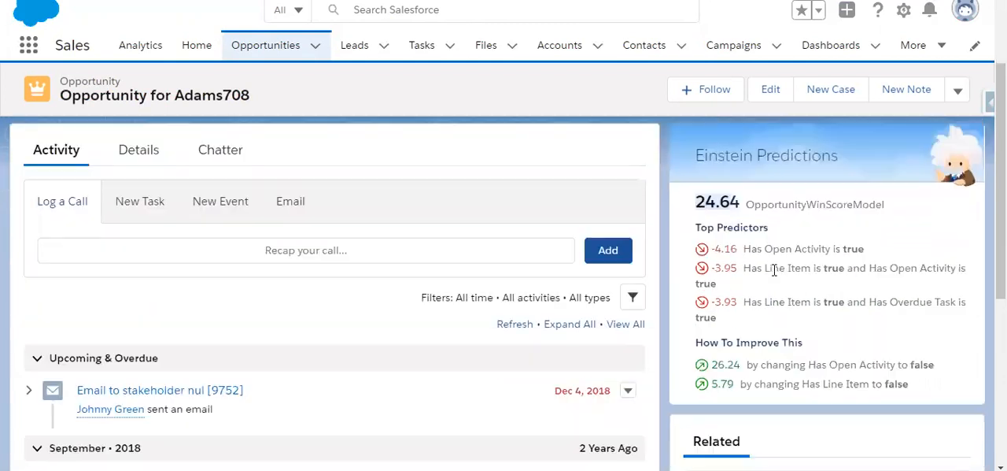
{"action": "left_click_drag", "start_coordinate": [696, 321], "coordinate": [798, 320]}
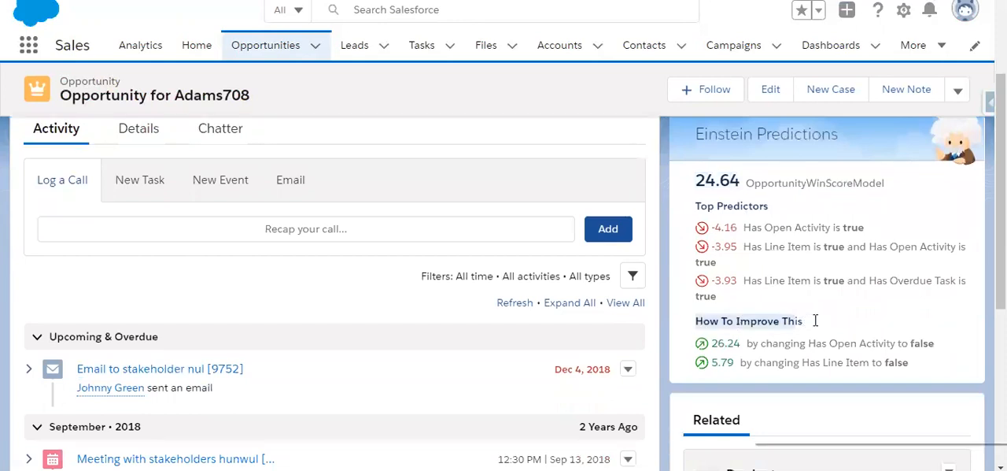
{"action": "right_click", "coordinate": [815, 320]}
{"action": "left_click", "coordinate": [815, 322]}
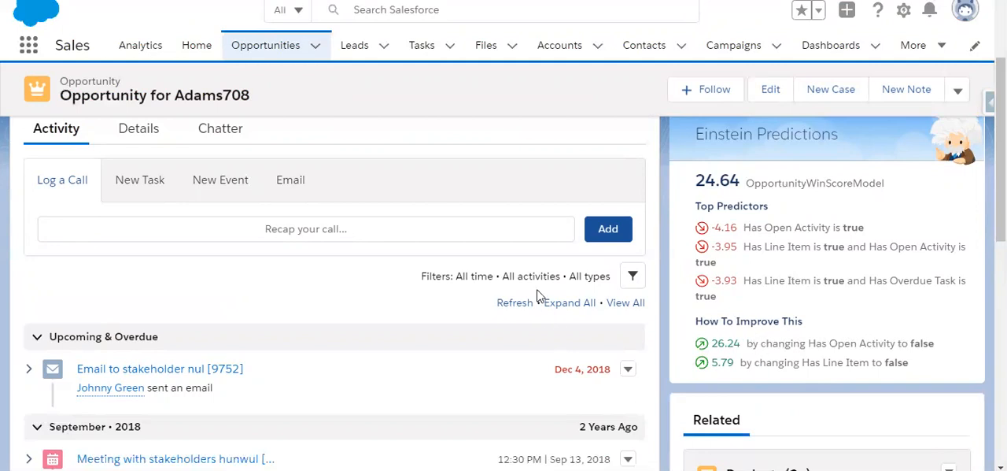
{"action": "scroll", "coordinate": [408, 312], "scroll_direction": "up", "scroll_amount": 2}
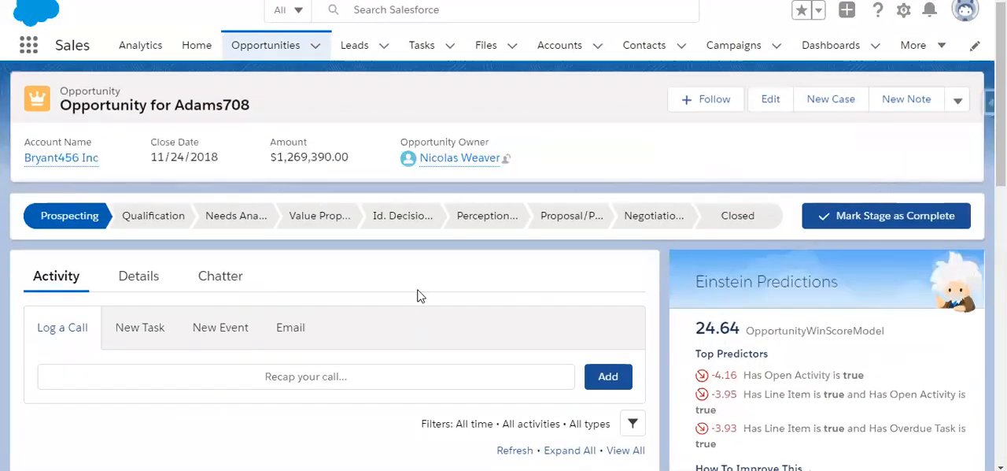